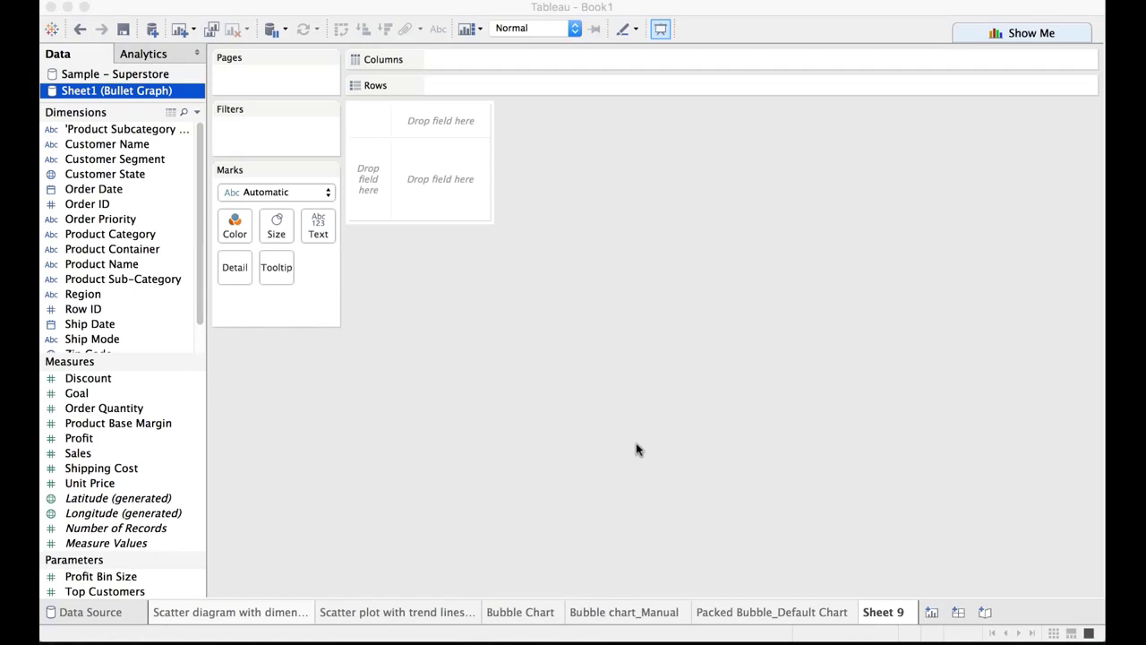
Step: Rename the Sheet 9 worksheet tab to 'Bullet Graph'
right_click(887, 612)
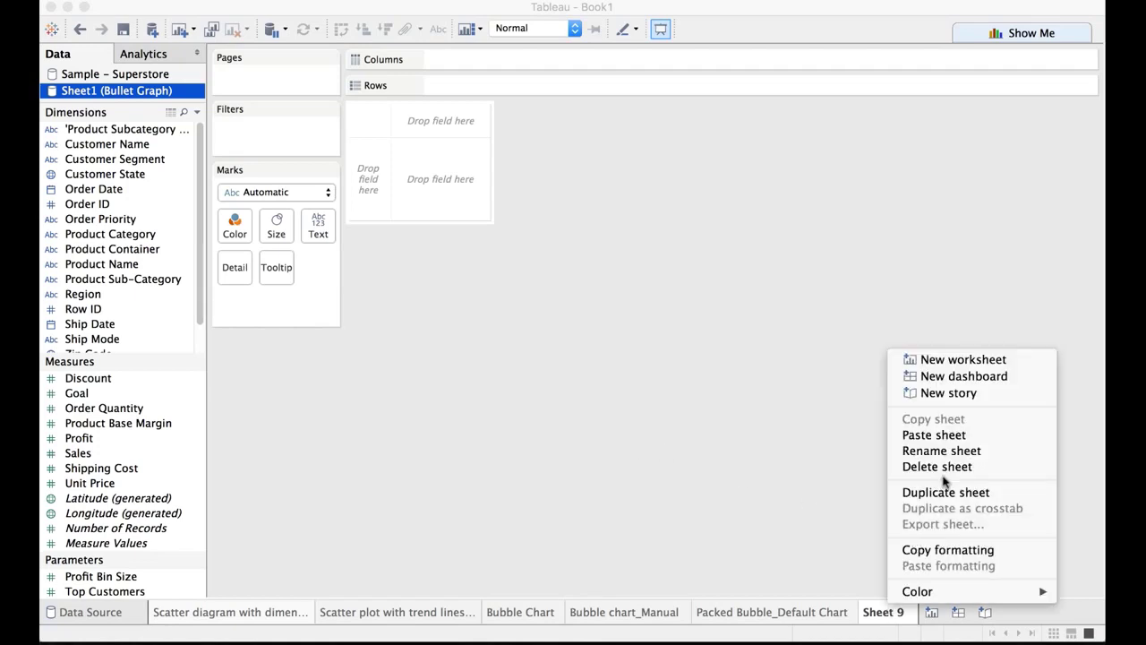
click(967, 452)
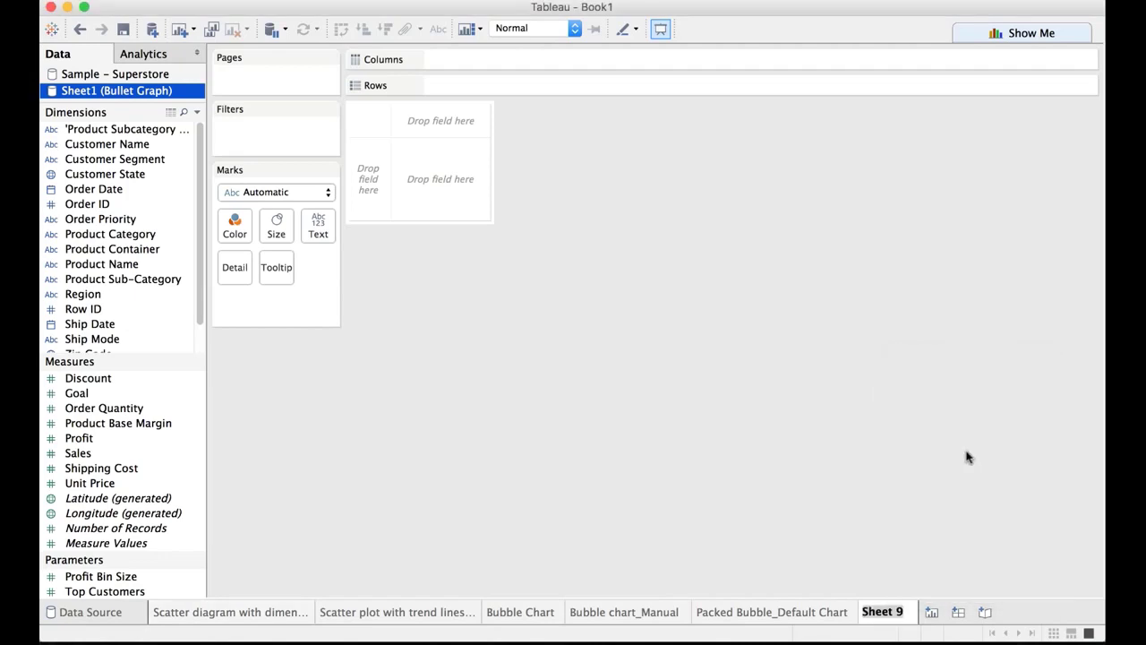
text(Bullet Graph)
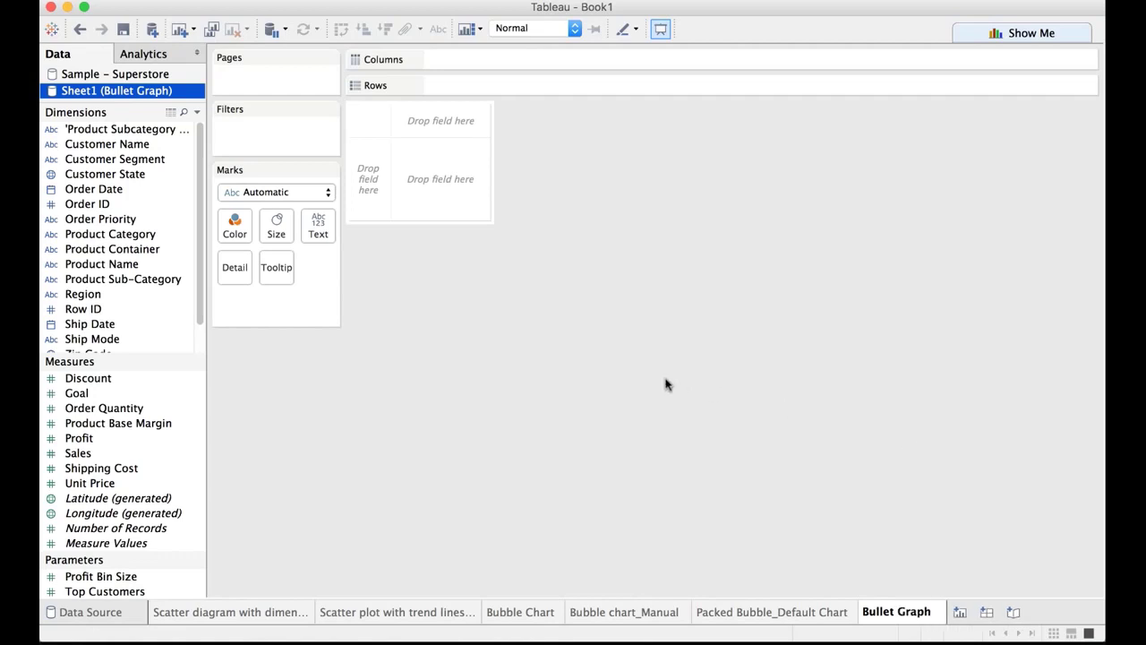
Step: Turn on the title above the view
right_click(665, 384)
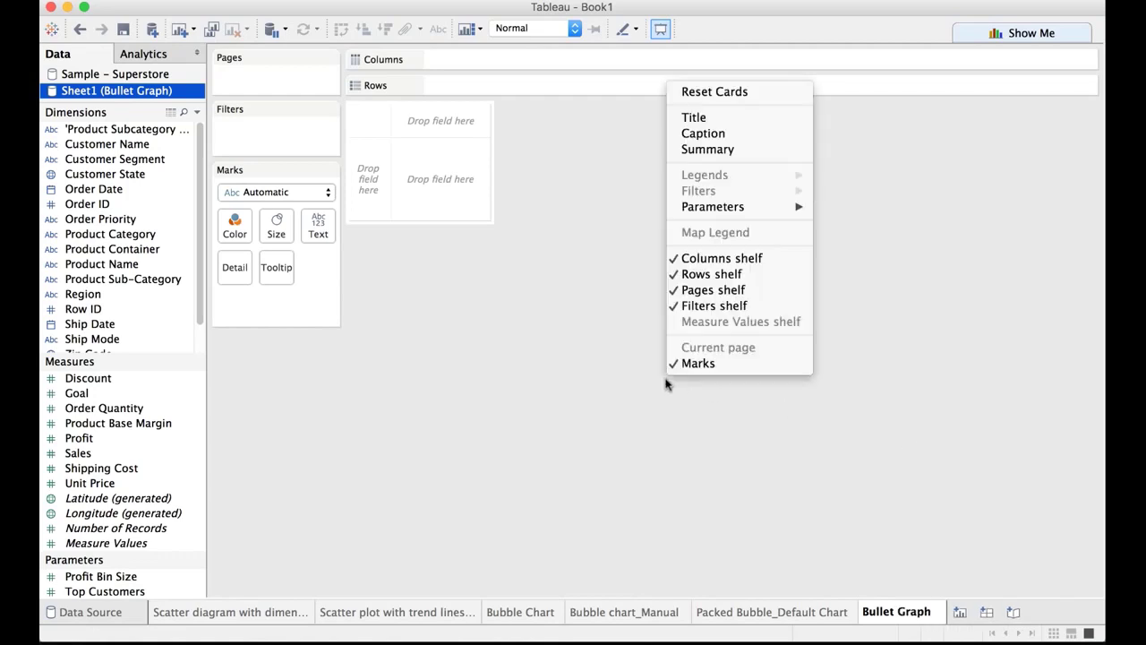
click(534, 404)
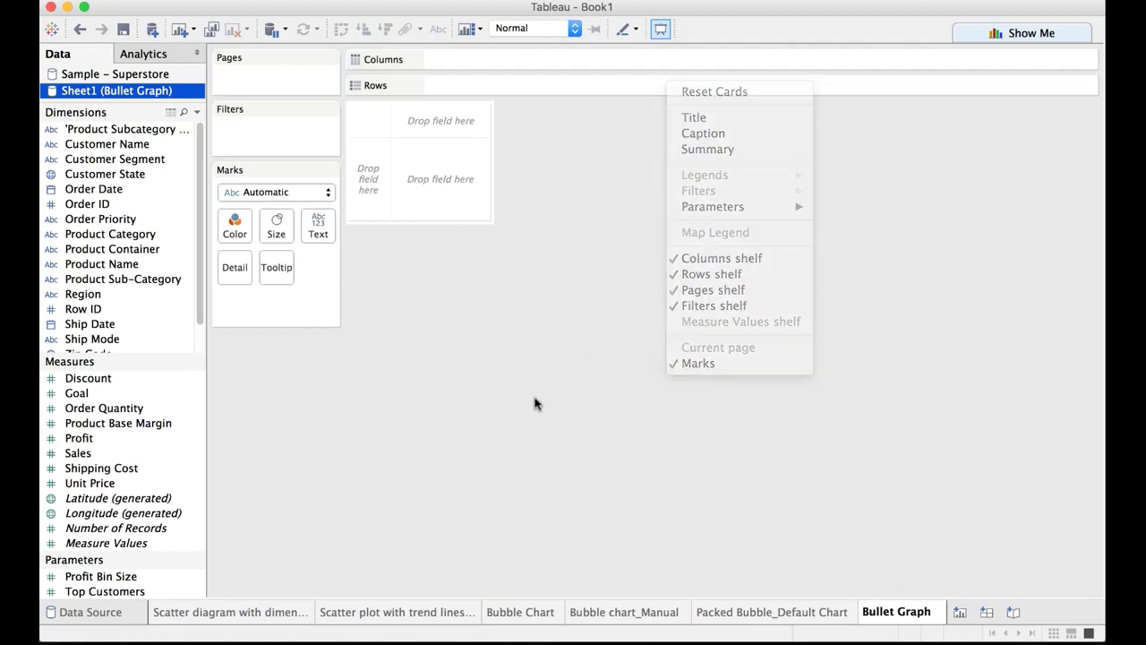
right_click(535, 404)
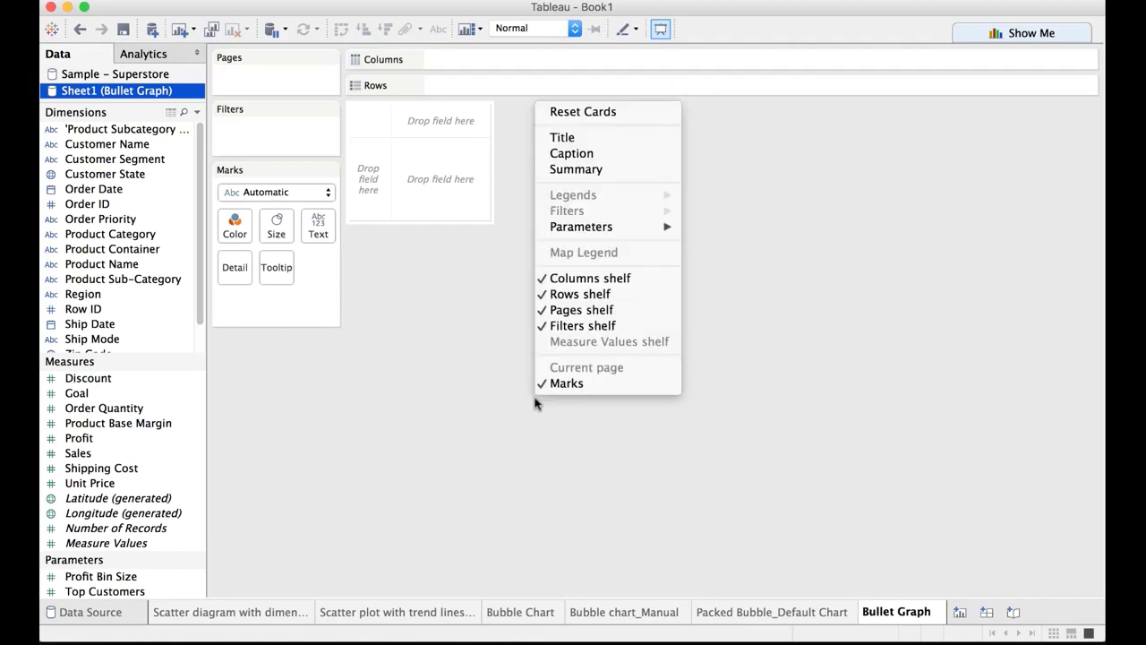
click(603, 140)
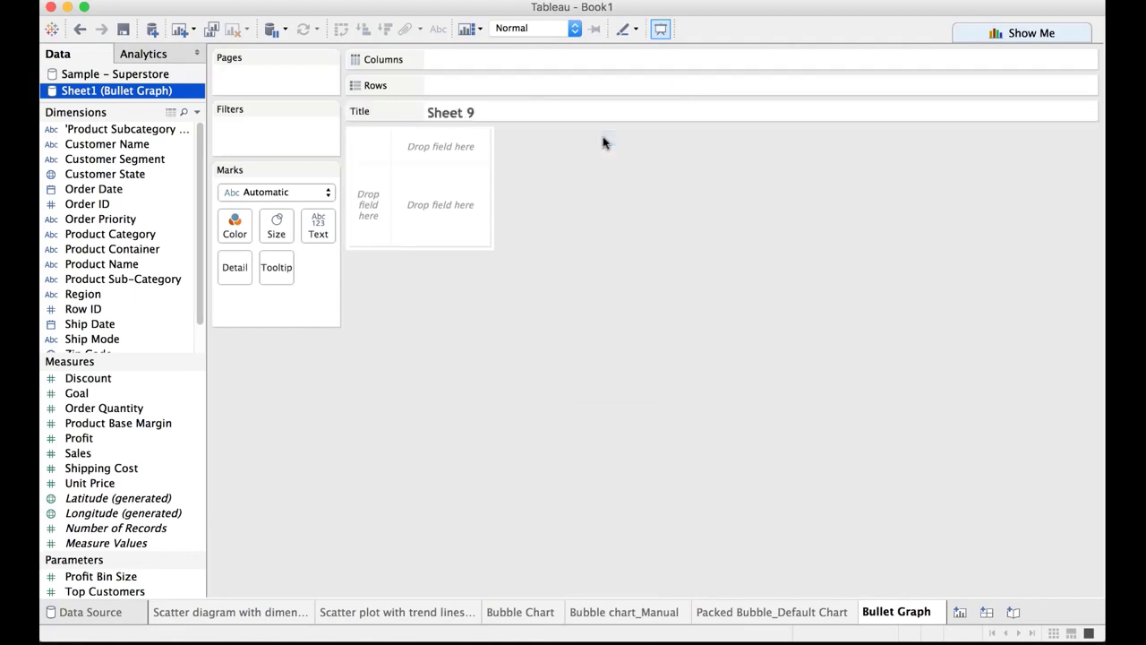
Step: Replace the <Sheet Name> title text with 'Bullet Graph' and apply it
double_click(467, 112)
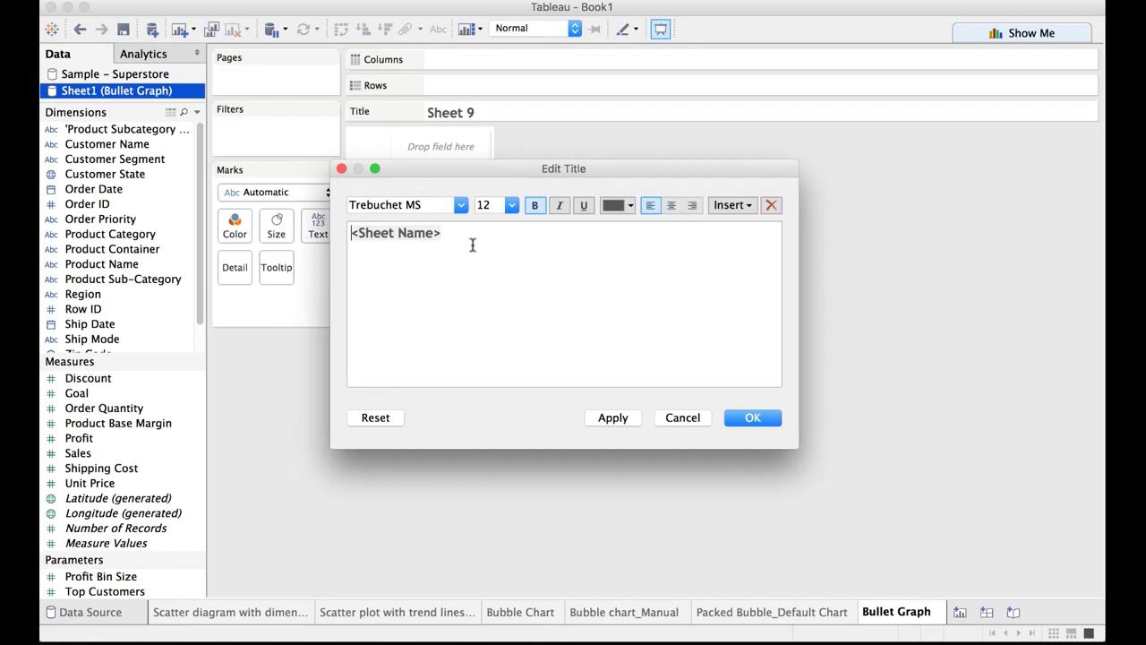
drag(486, 237, 257, 223)
text(Bulle)
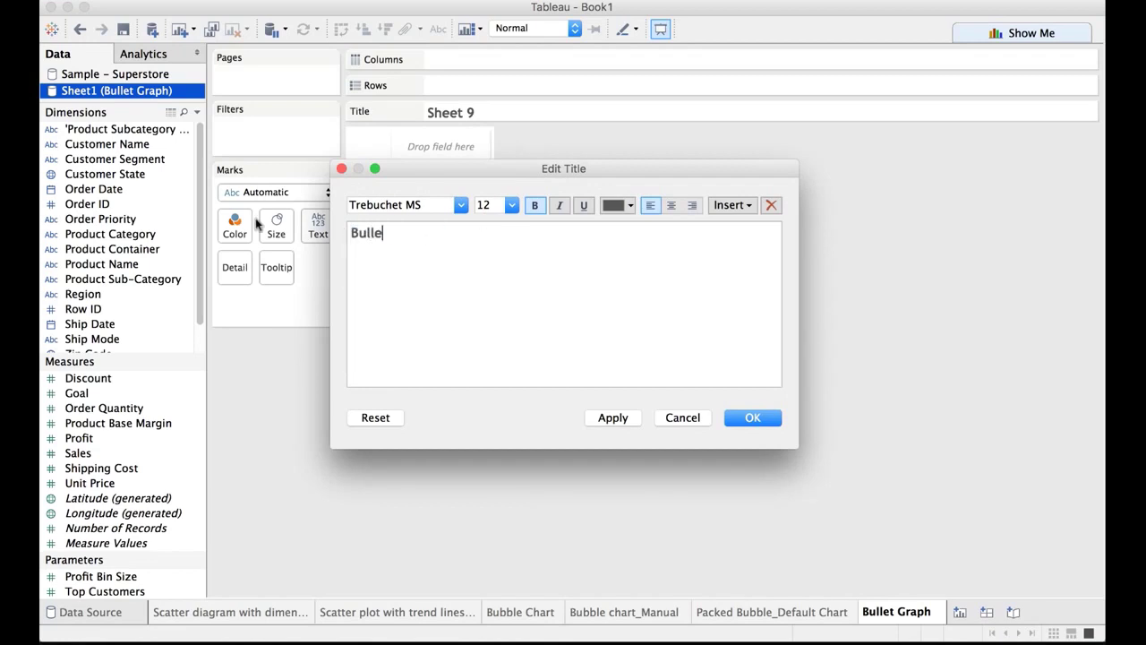
text(t Grapg)
key(BackSpace)
text(h)
click(612, 418)
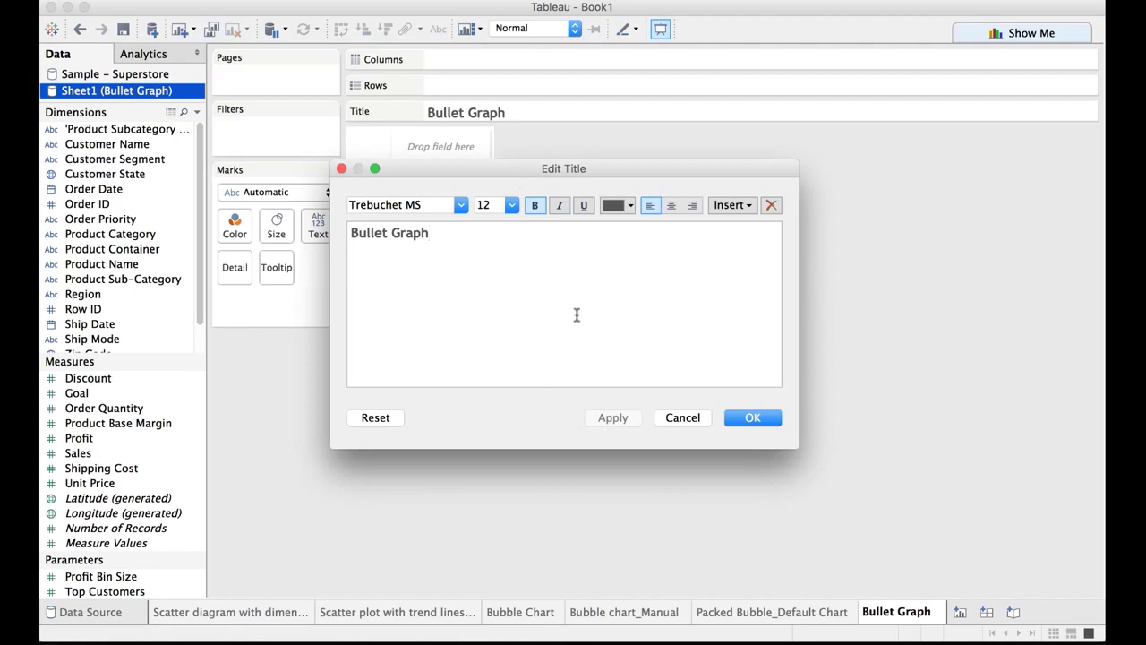
click(760, 420)
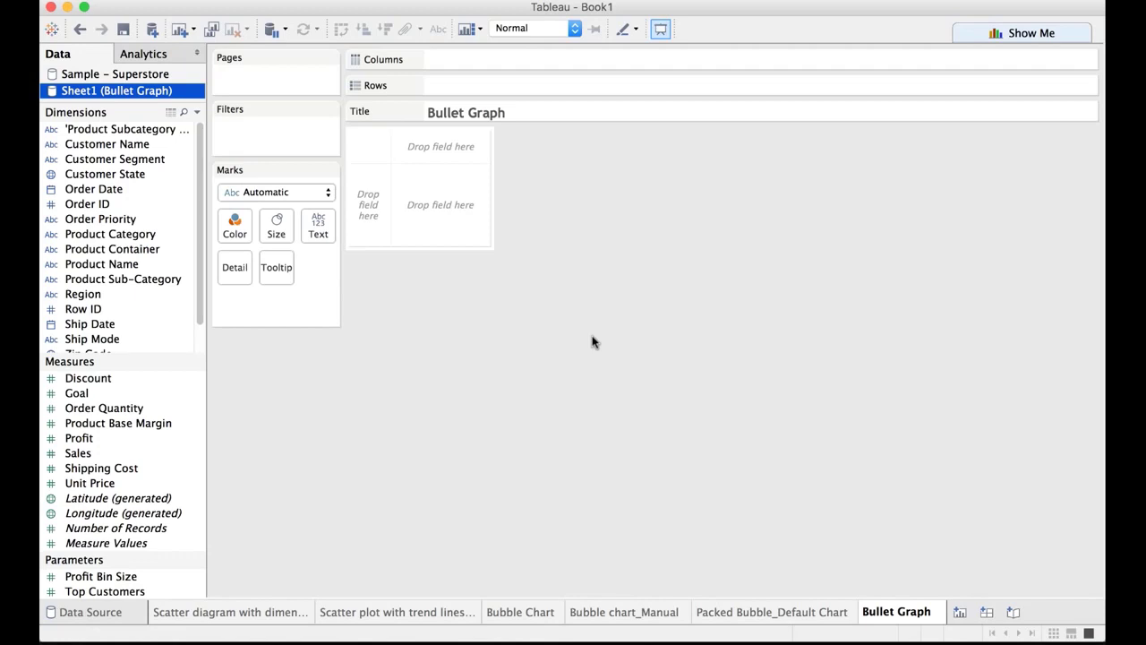
click(1029, 34)
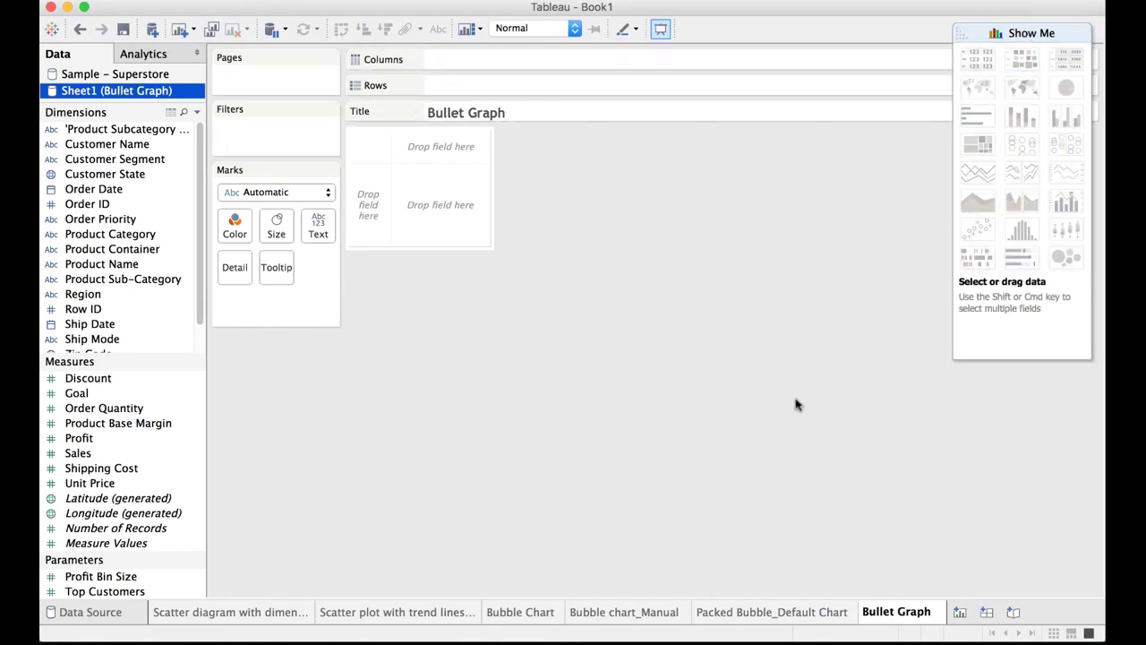
mouse_move(1018, 257)
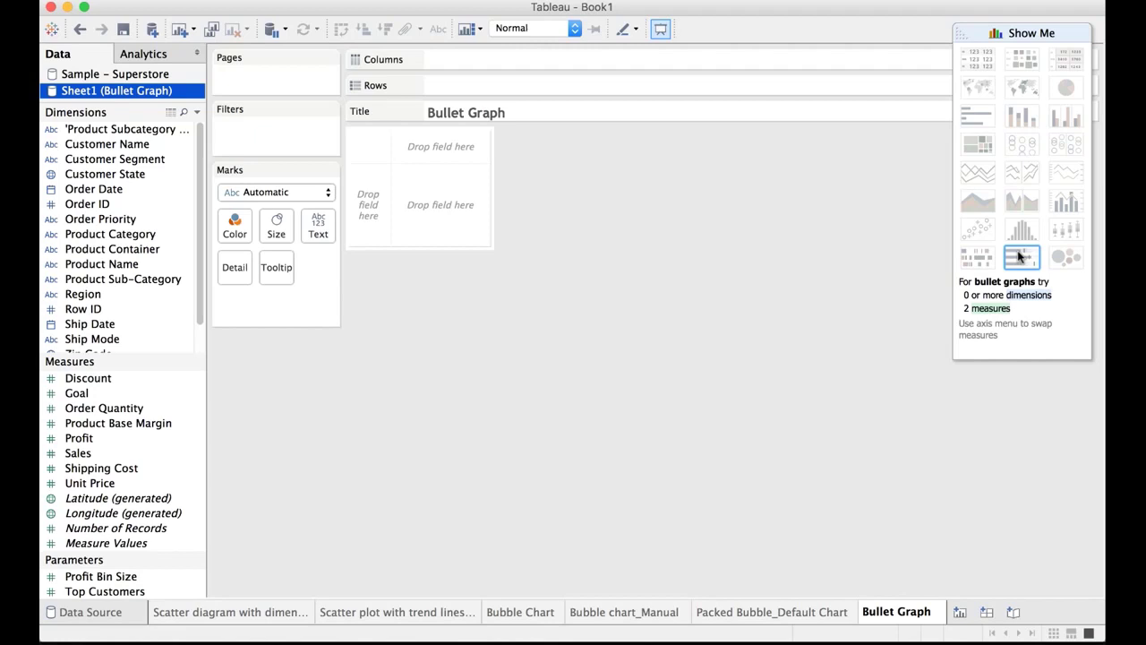
click(1021, 33)
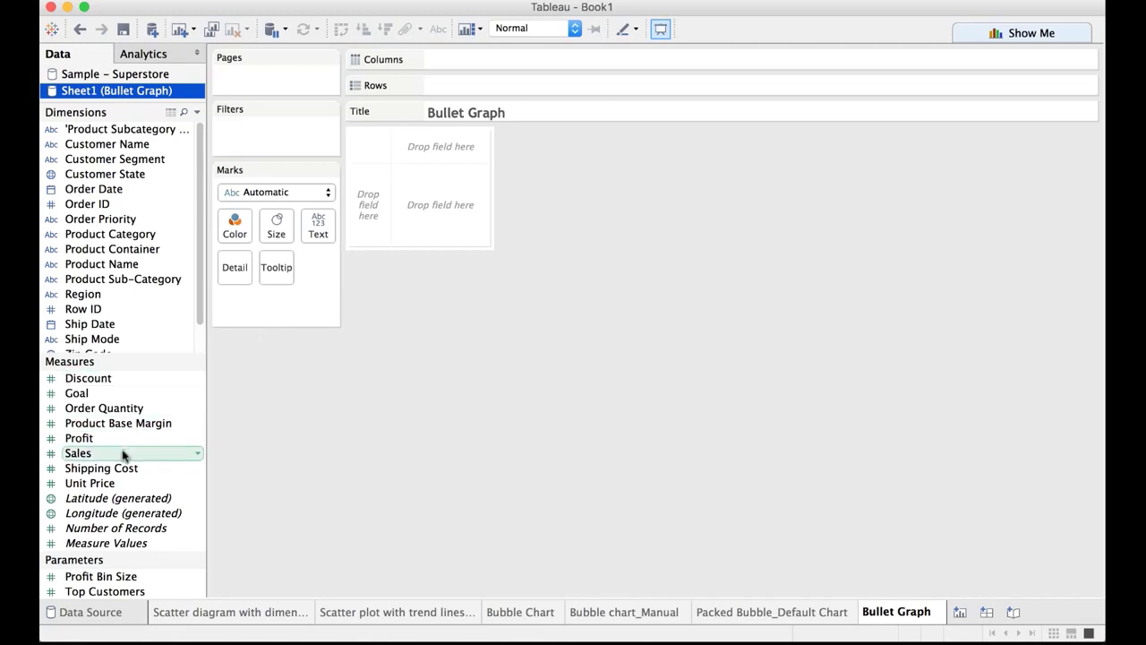
Step: Put SUM(Sales) on Columns and Product Sub-Category on Rows as horizontal bars
drag(123, 455, 516, 61)
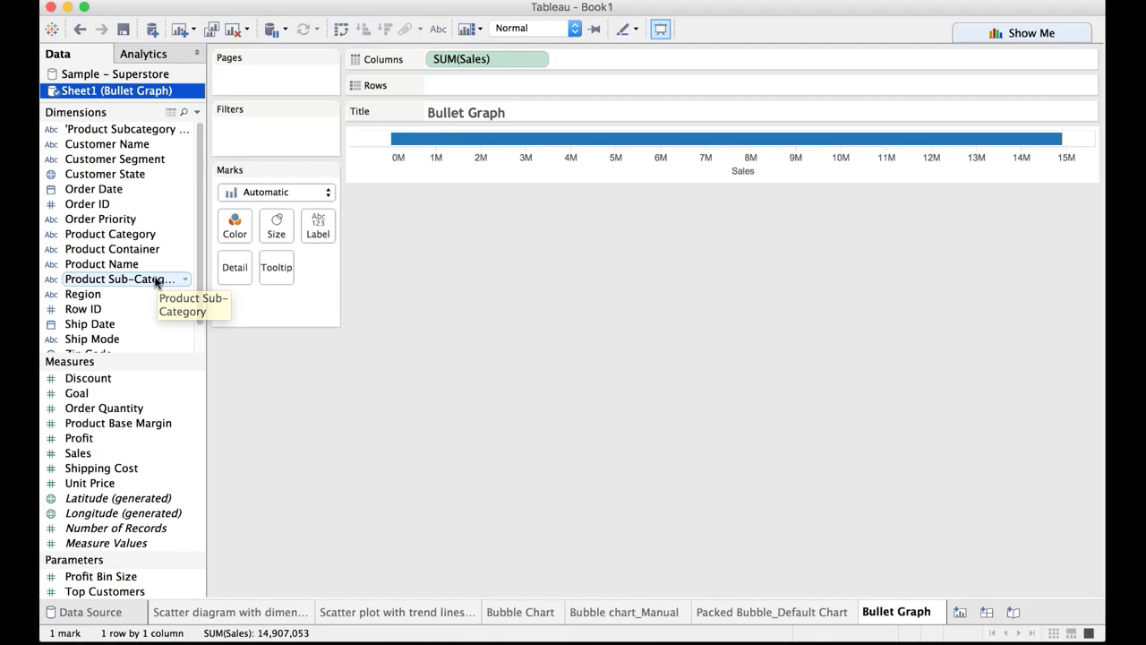
drag(156, 281, 534, 83)
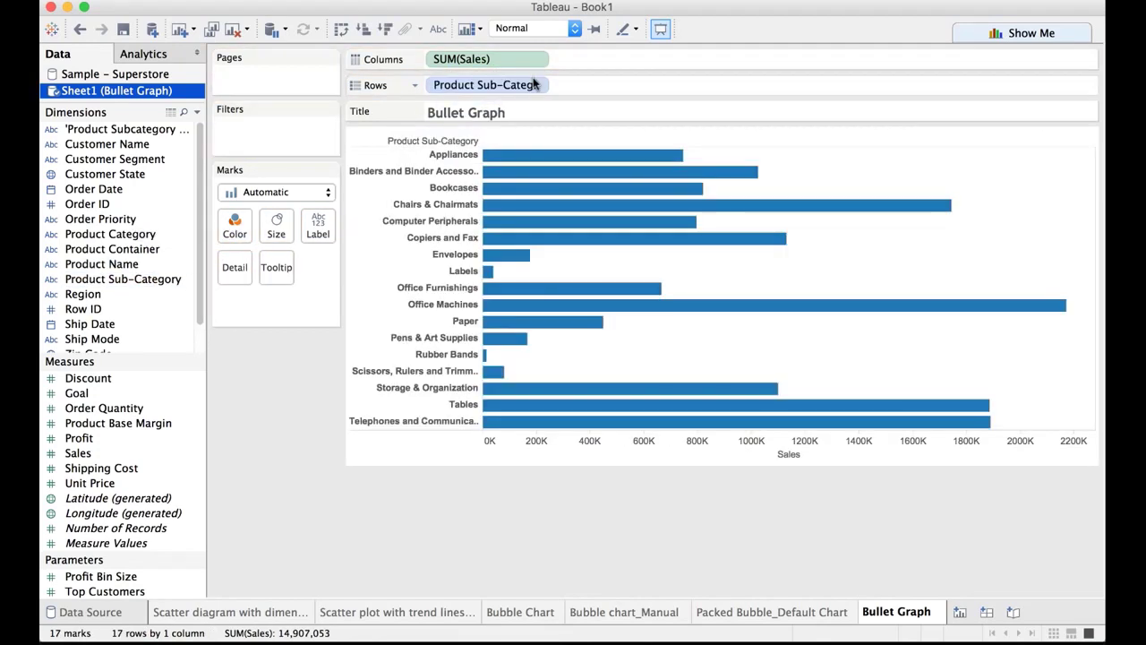
mouse_move(656, 159)
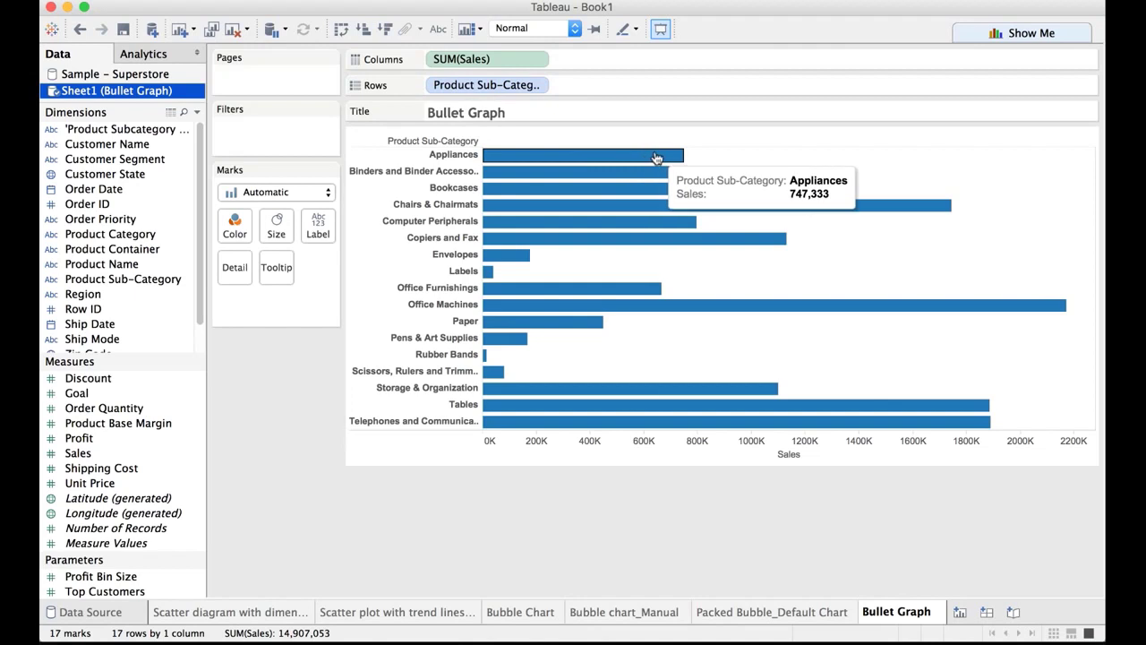
Step: Sort sub-categories by Sales descending and add Goal to Detail as AVG(Goal)
click(386, 29)
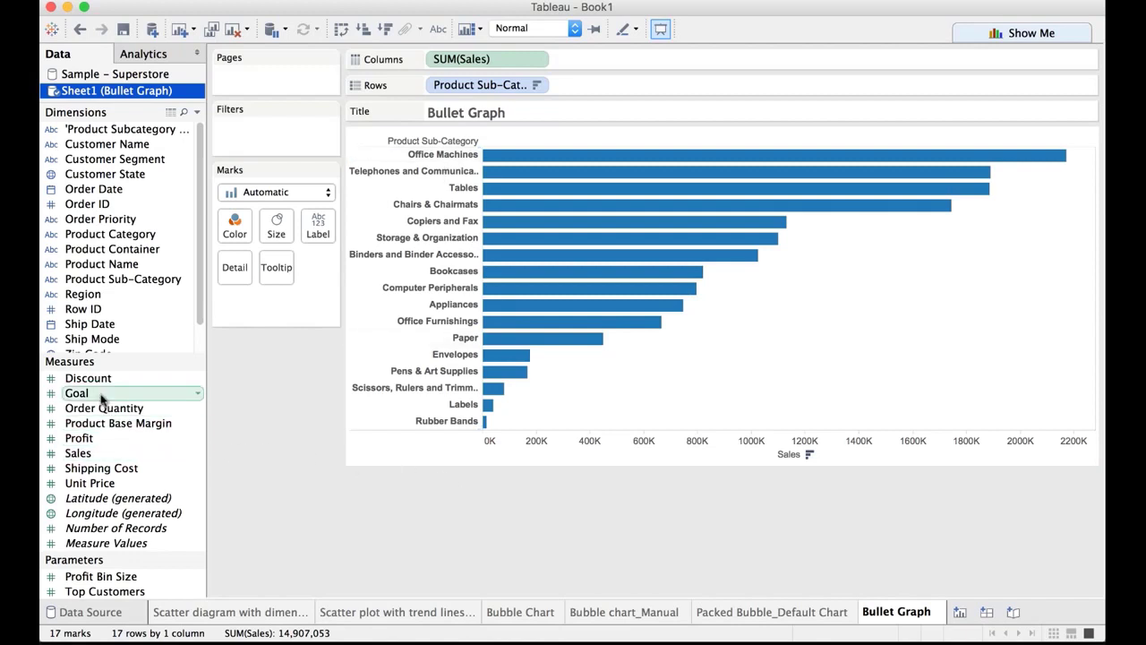
drag(100, 397, 235, 271)
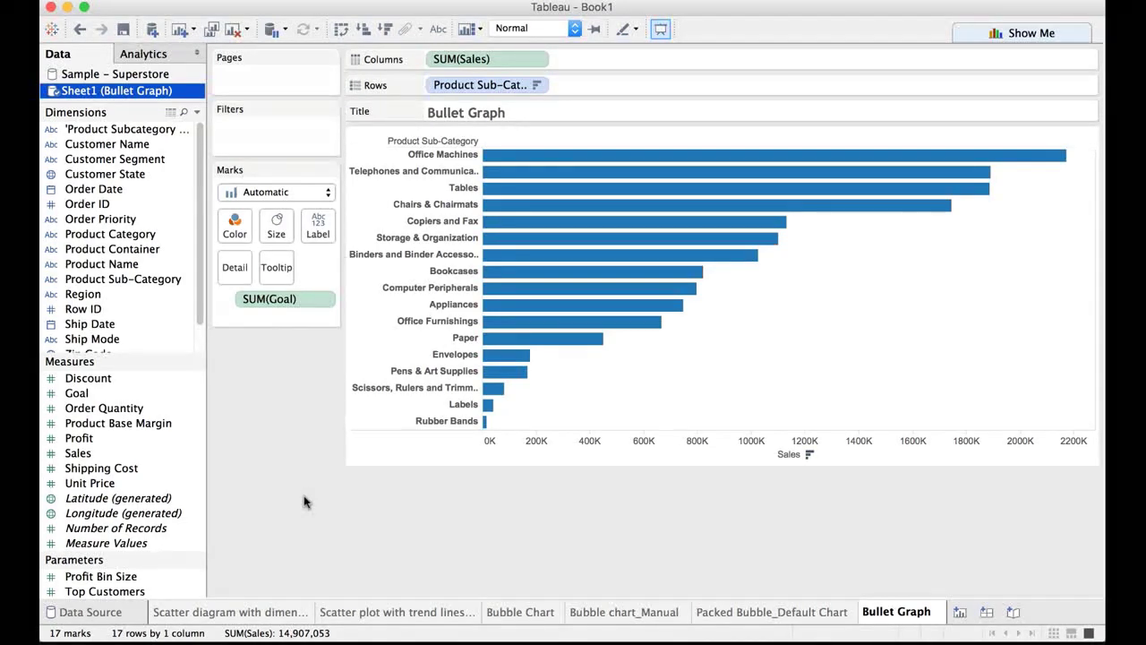
click(325, 303)
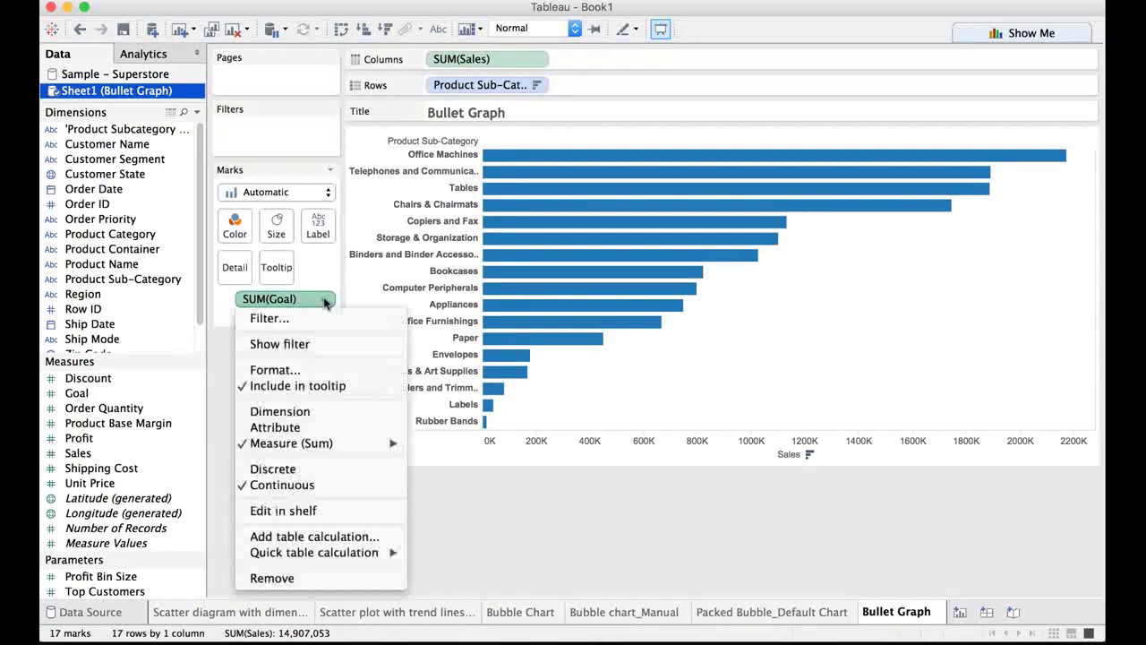
mouse_move(355, 448)
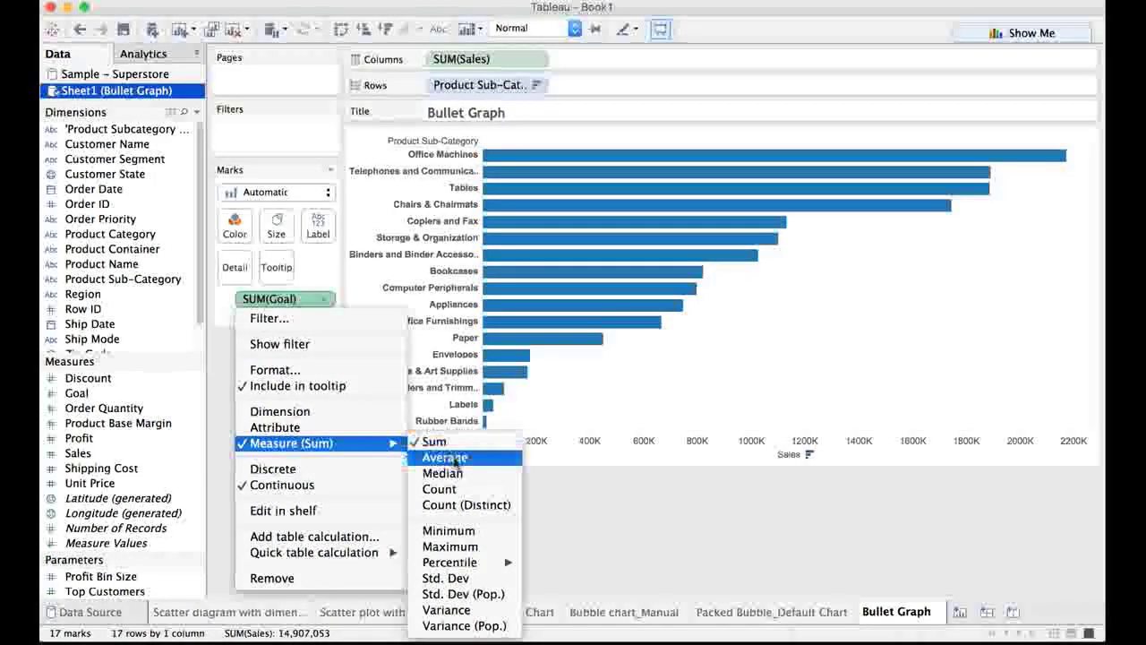
click(448, 458)
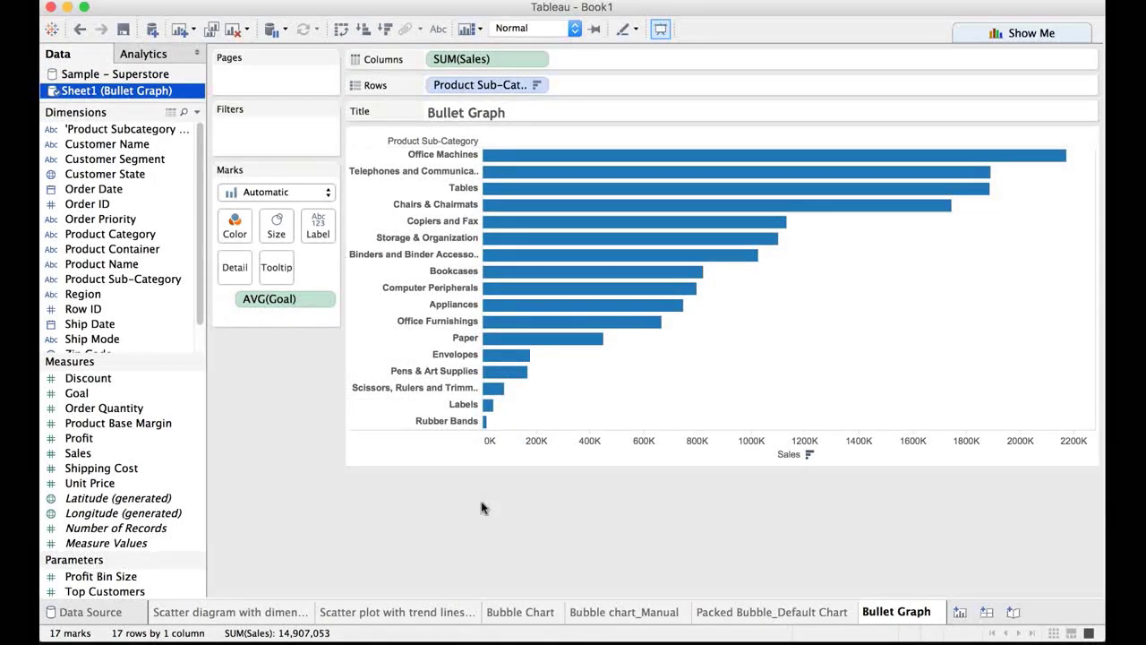
Step: Add an Average reference line of SUM(Sales) on the Sales axis with Per Pane scope
right_click(550, 457)
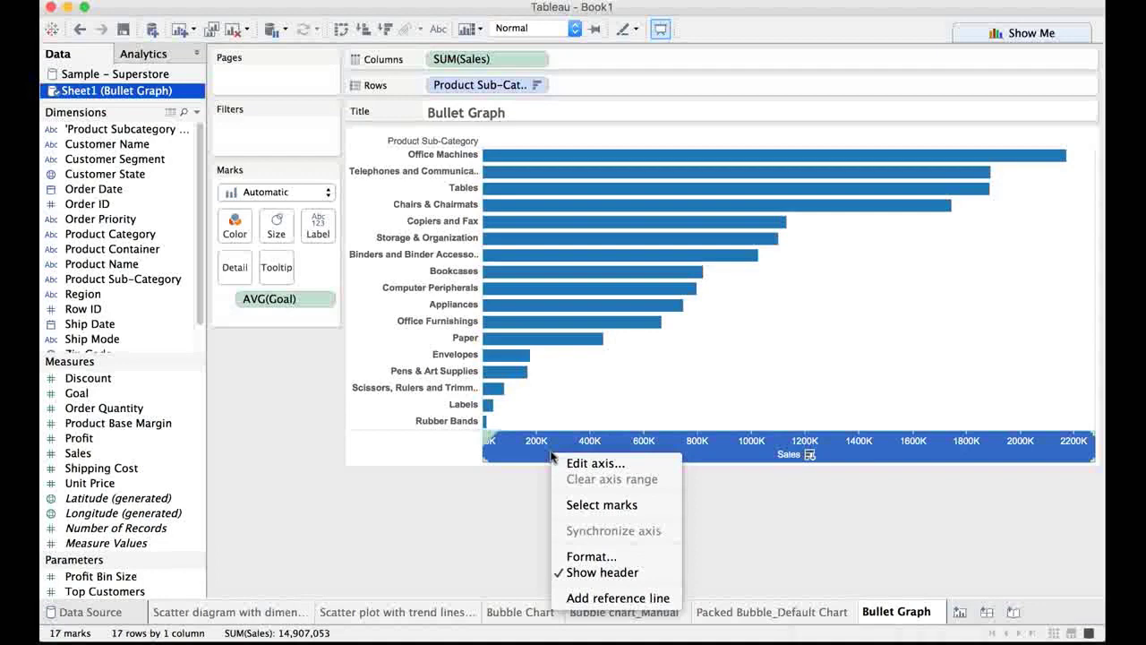
click(600, 597)
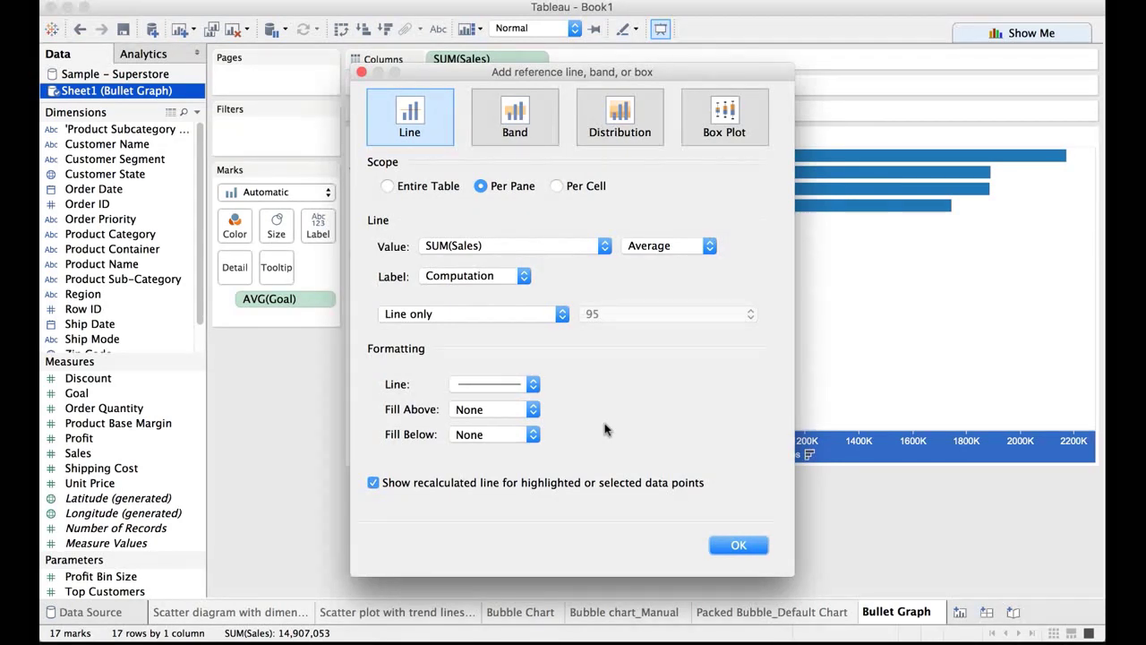
click(557, 187)
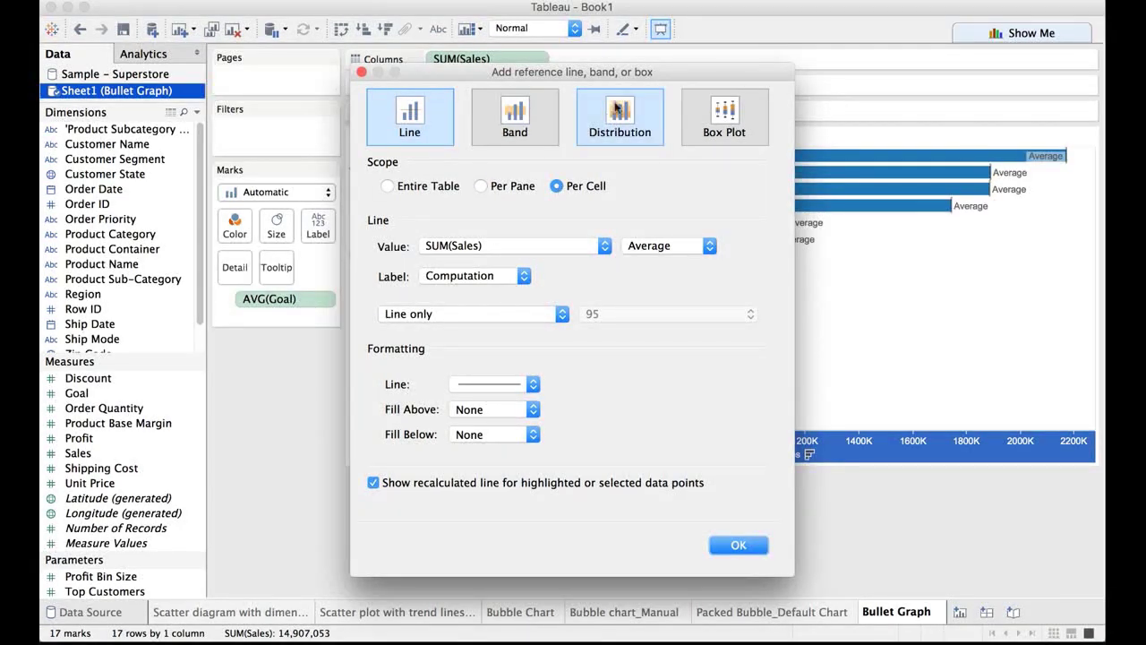
drag(645, 74, 493, 316)
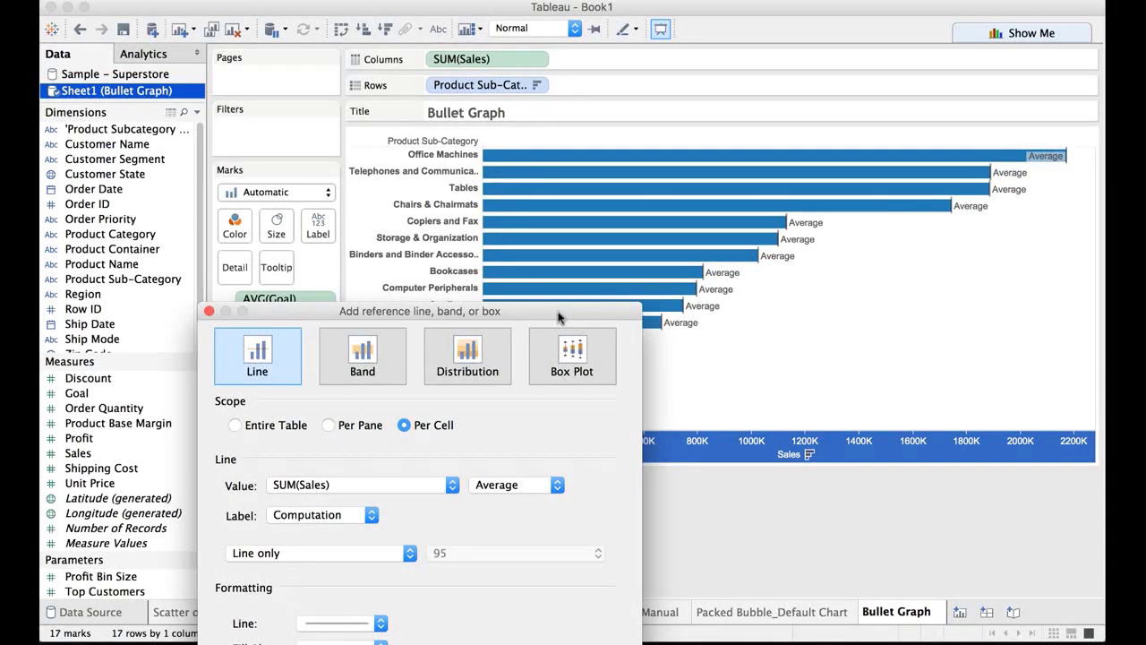
drag(557, 317, 690, 75)
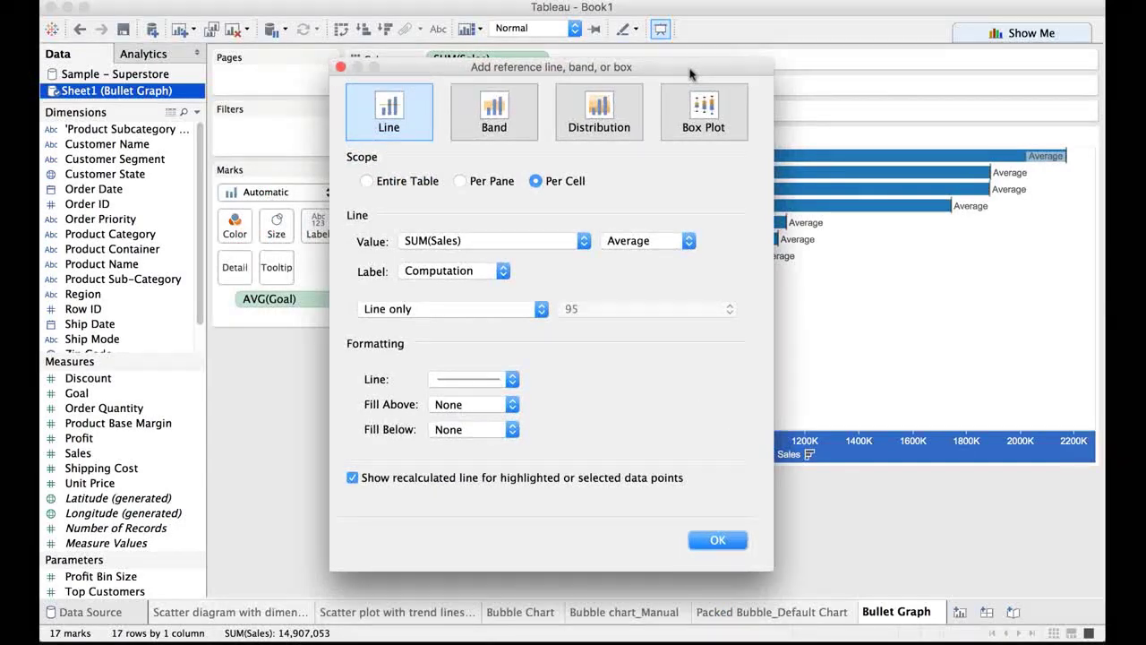
click(369, 181)
drag(626, 68, 317, 185)
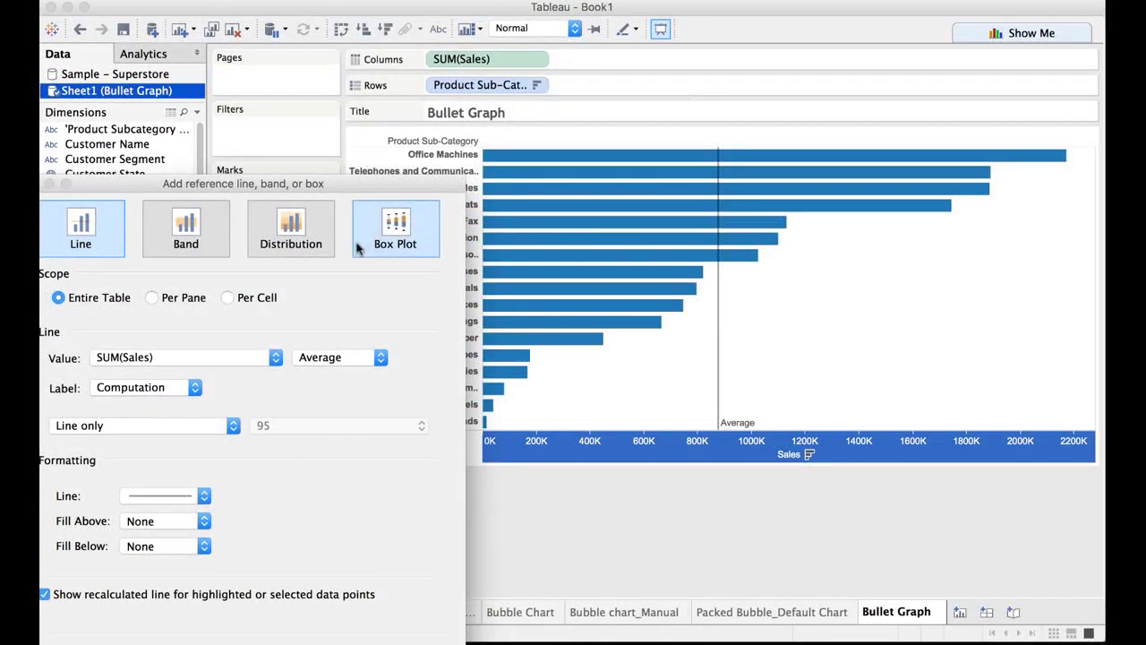
click(151, 299)
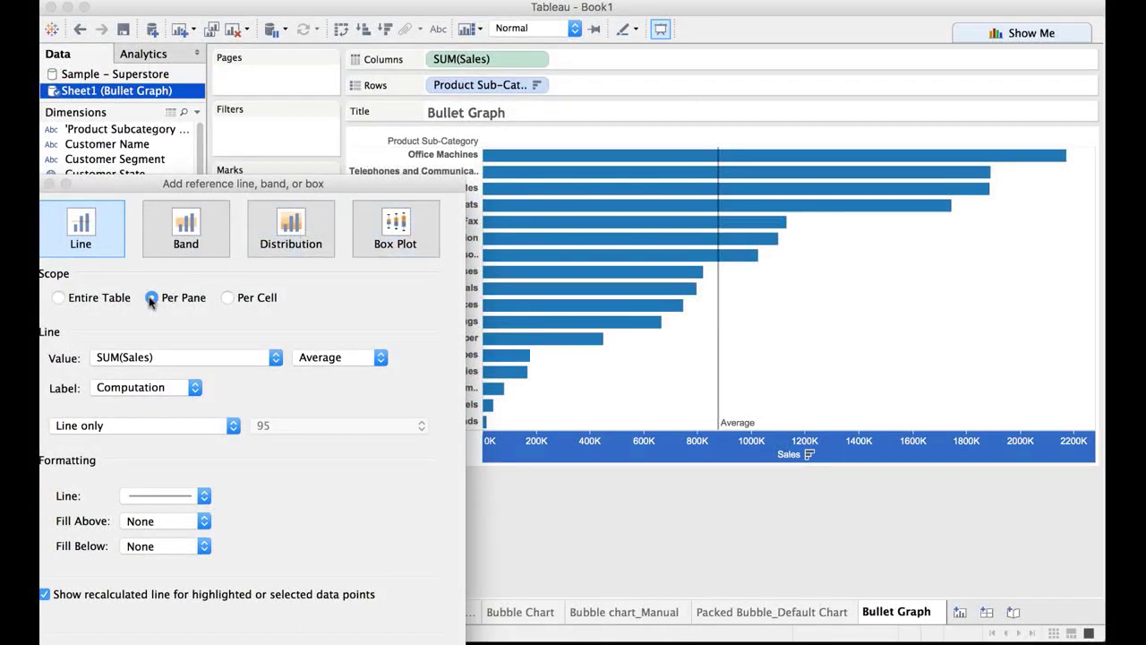
drag(273, 193, 1106, 182)
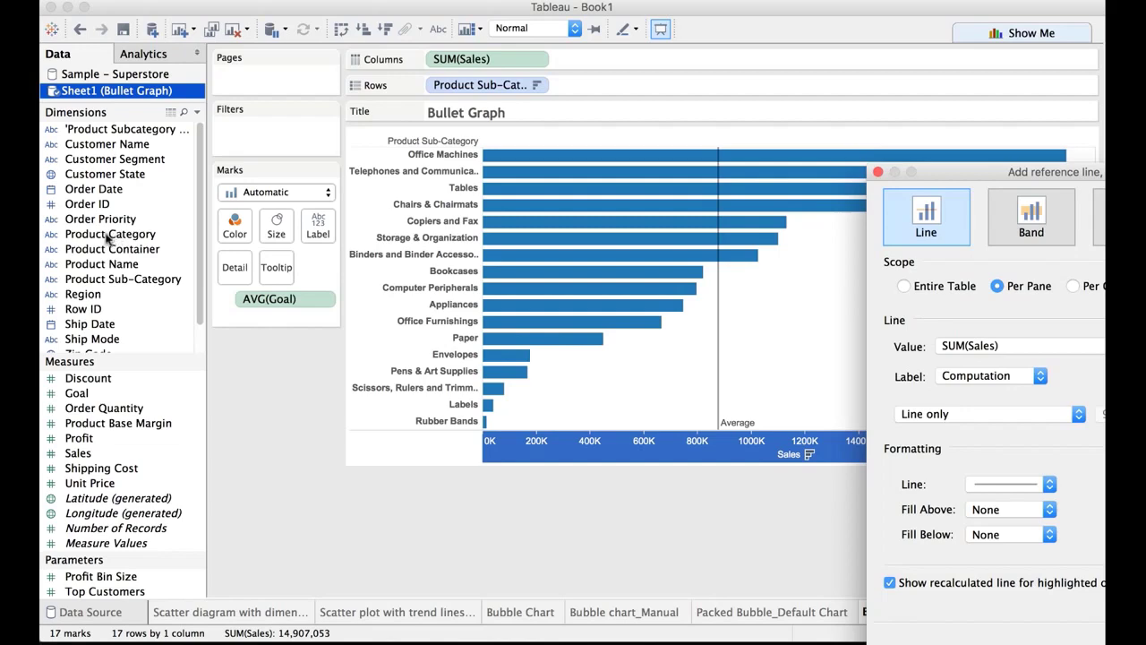
Step: Close the reference line dialog, briefly split bars by Product Category, then remove it from Rows
drag(954, 177, 447, 51)
click(371, 45)
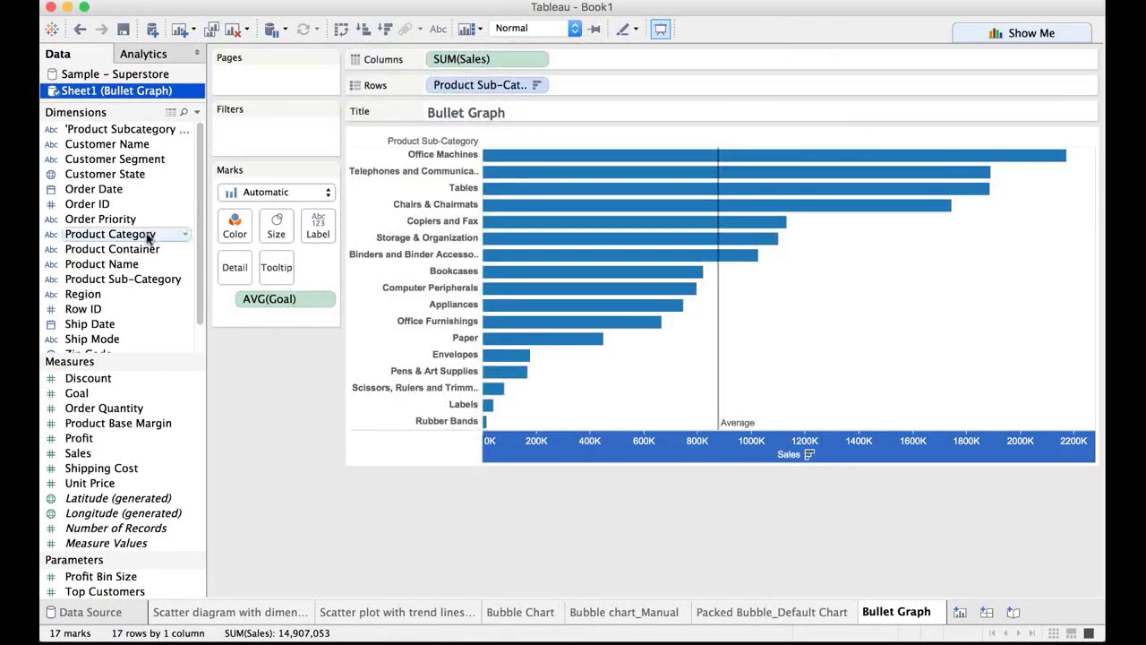
drag(143, 237, 437, 84)
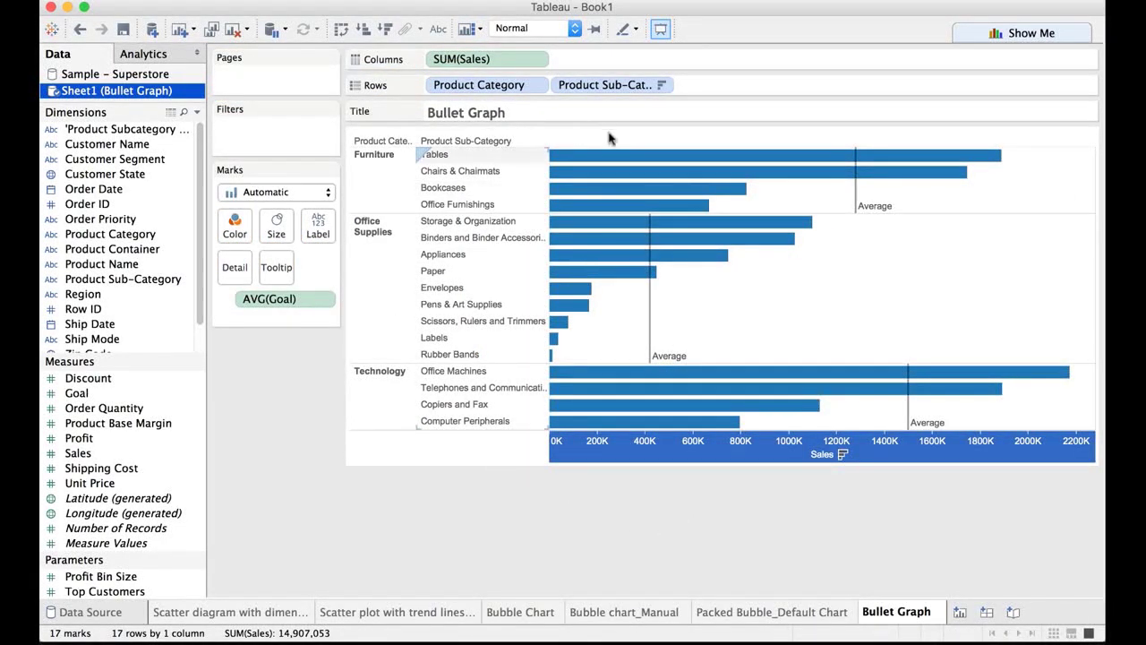
mouse_move(870, 164)
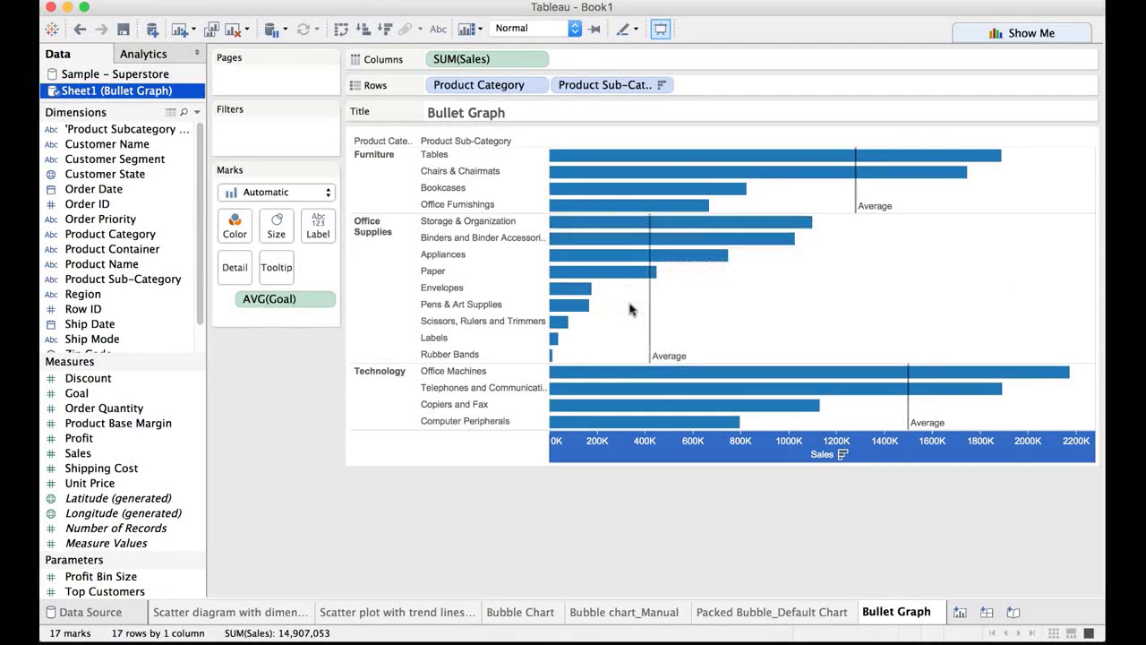
mouse_move(652, 322)
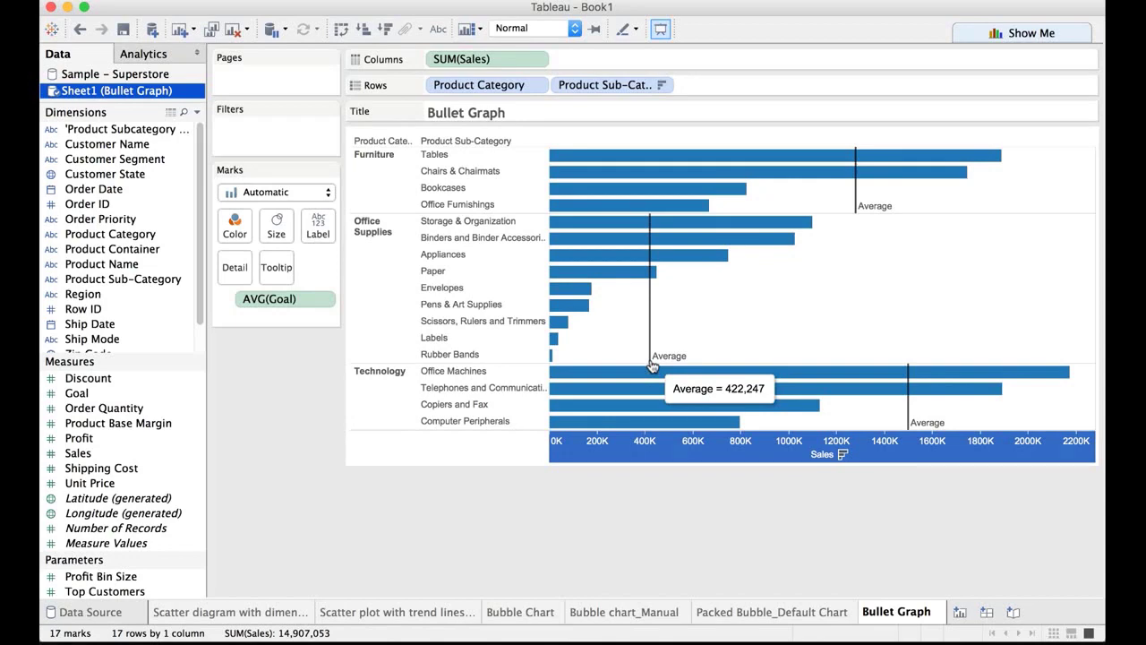
mouse_move(910, 421)
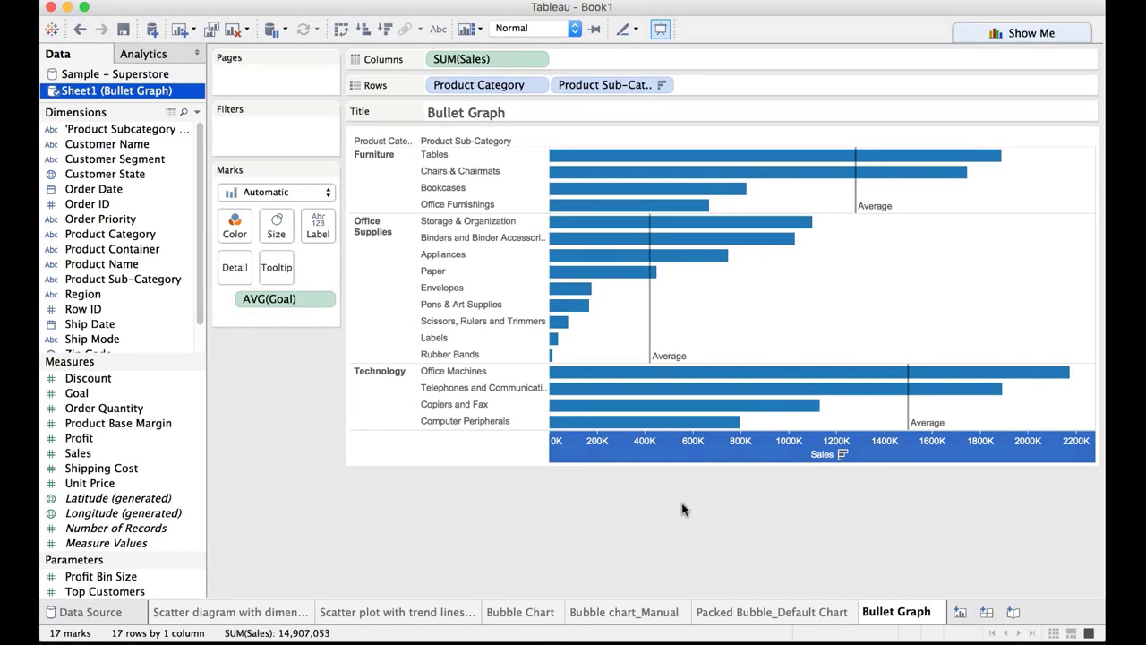
click(516, 532)
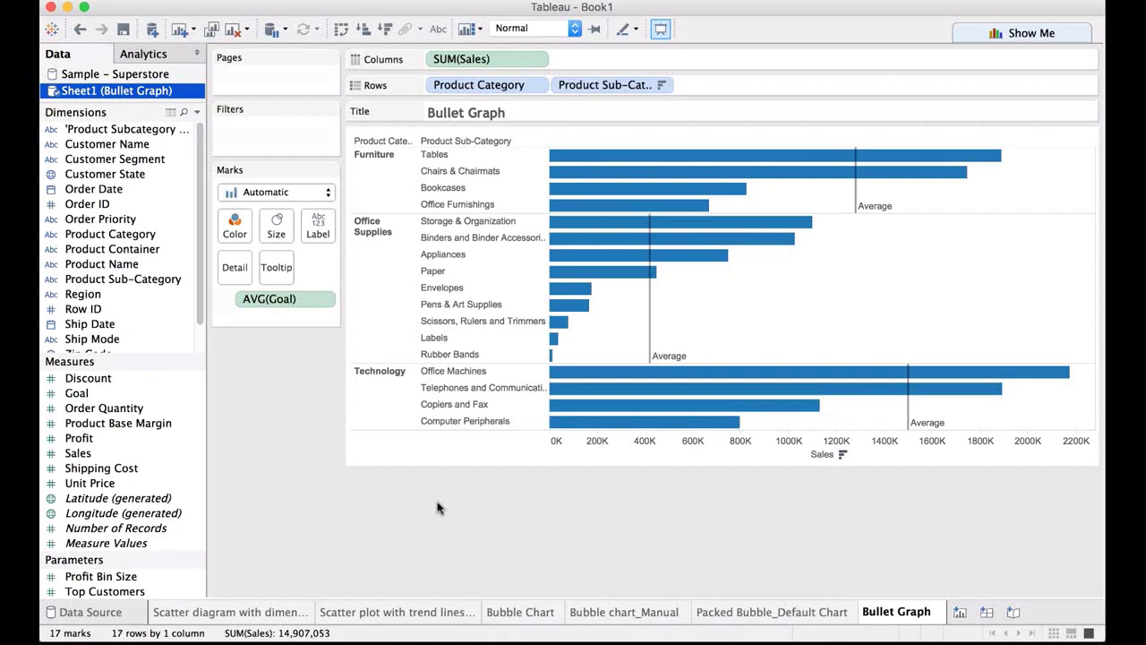
drag(479, 84, 271, 501)
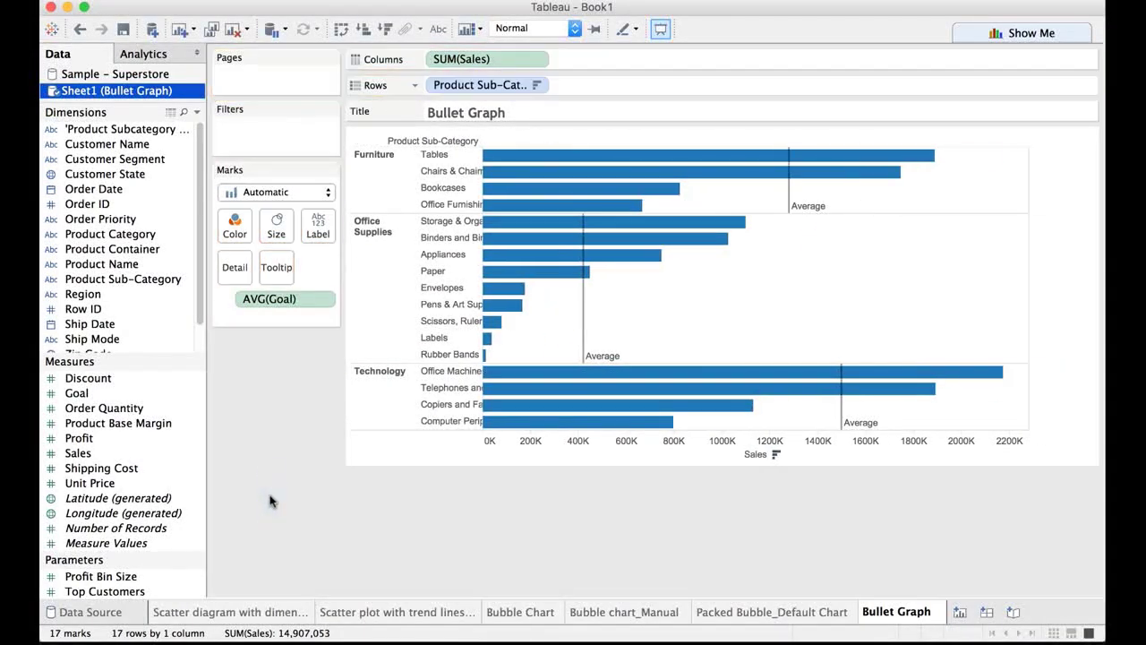
Step: Edit the Average reference line so its scope is Per Cell
right_click(654, 452)
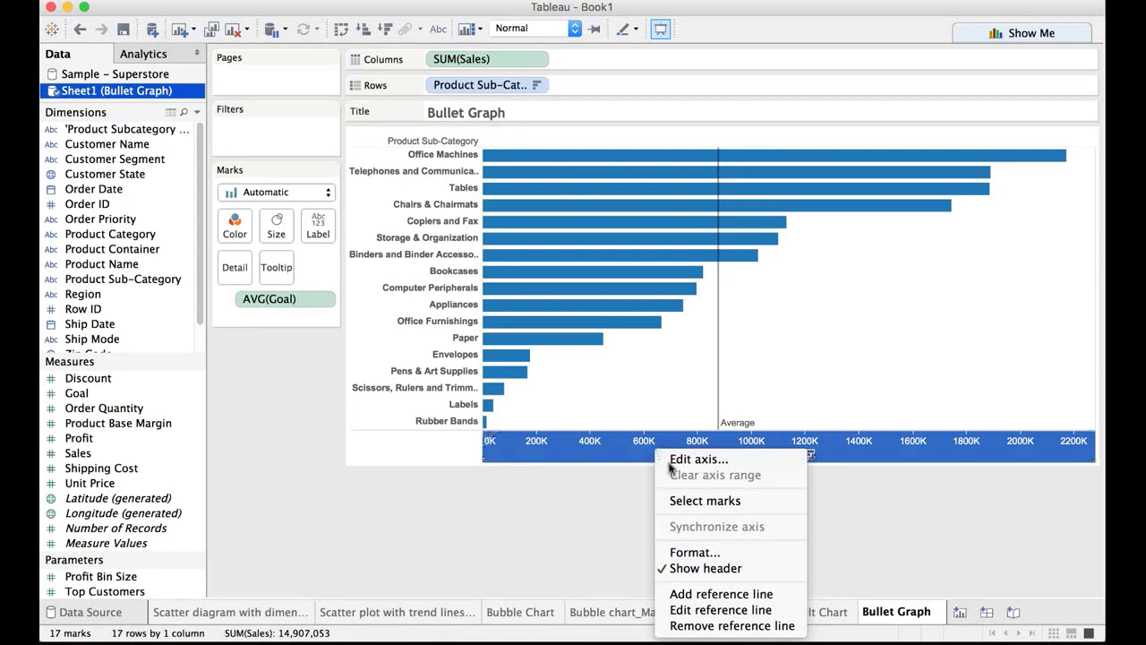
click(715, 610)
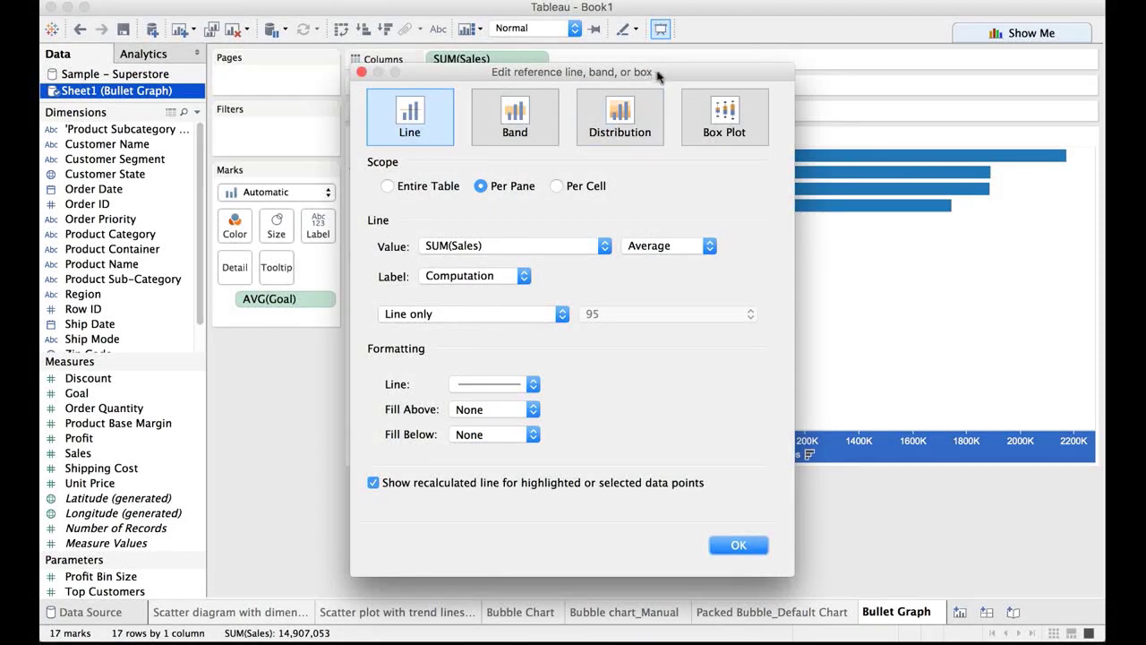
drag(658, 76, 339, 95)
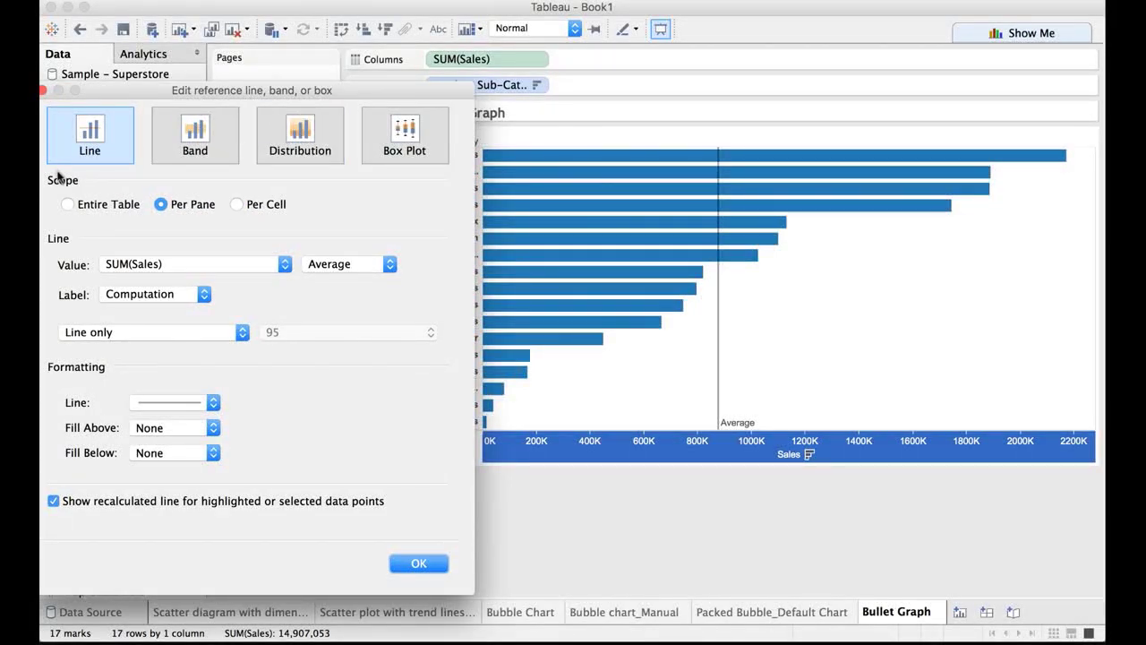
click(236, 206)
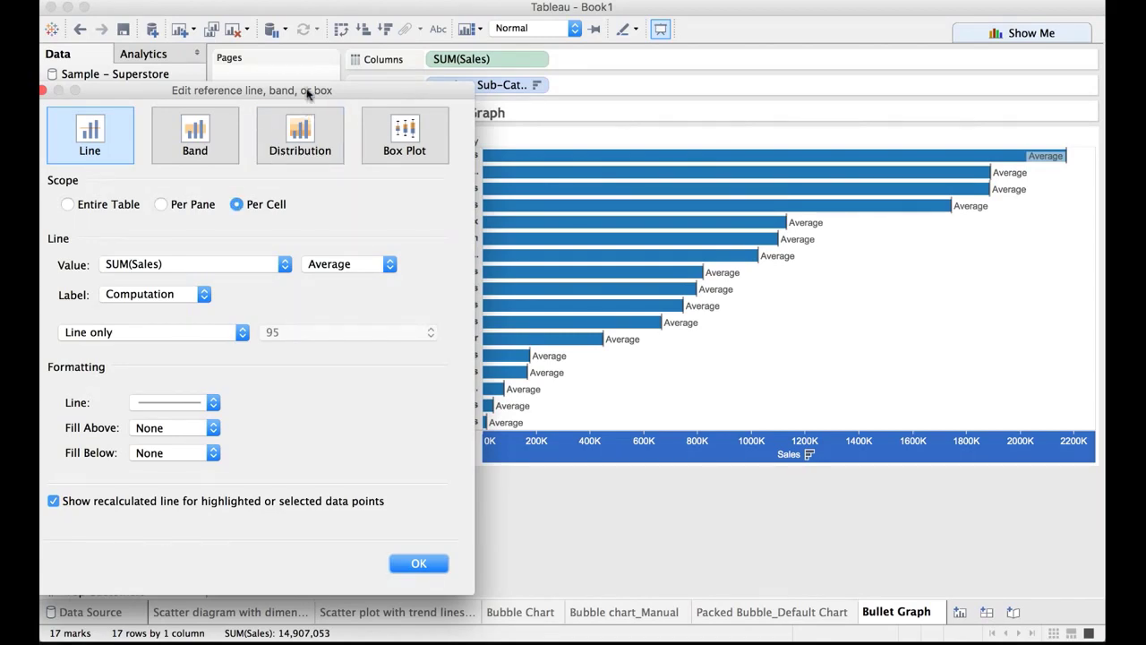
drag(311, 92, 850, 228)
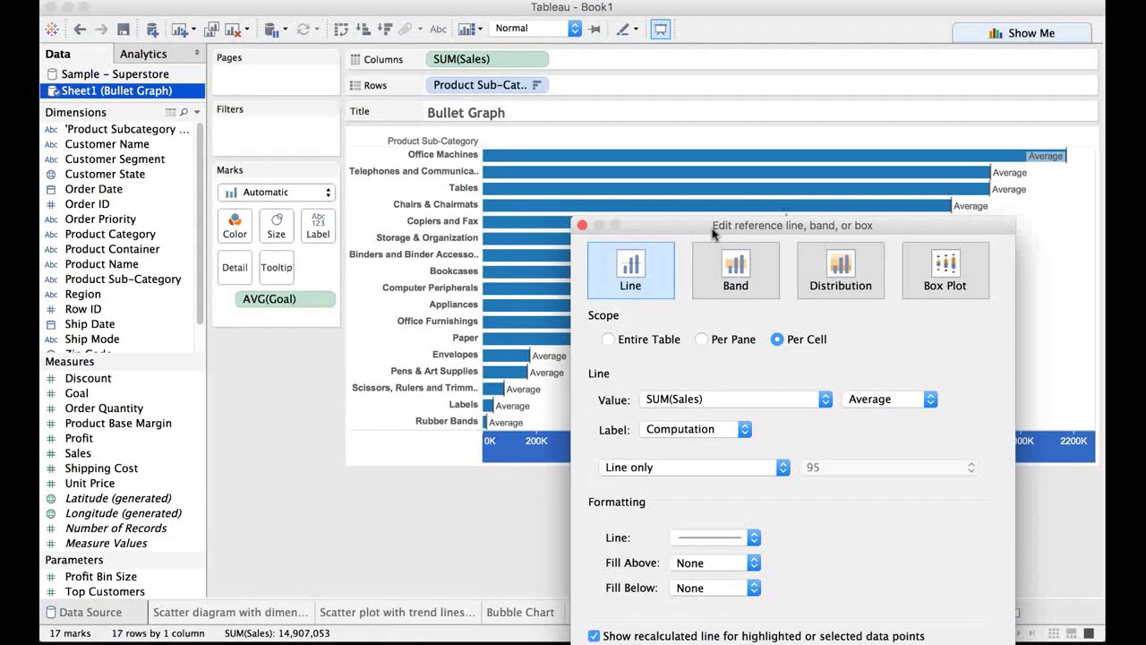
drag(713, 232, 546, 383)
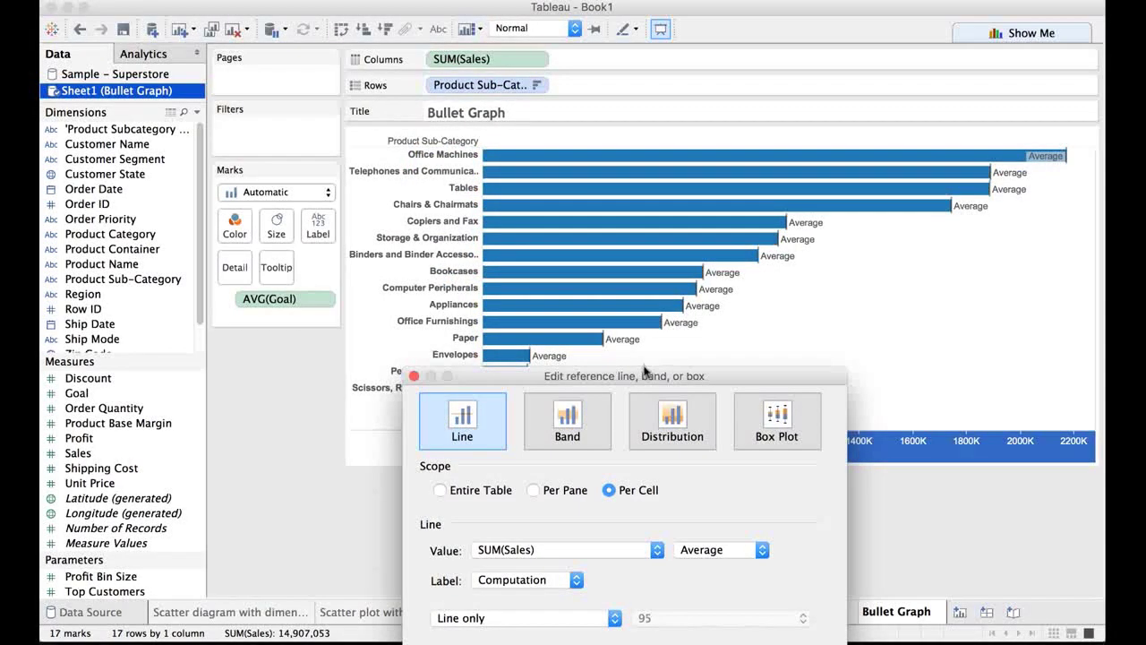
drag(636, 383, 653, 104)
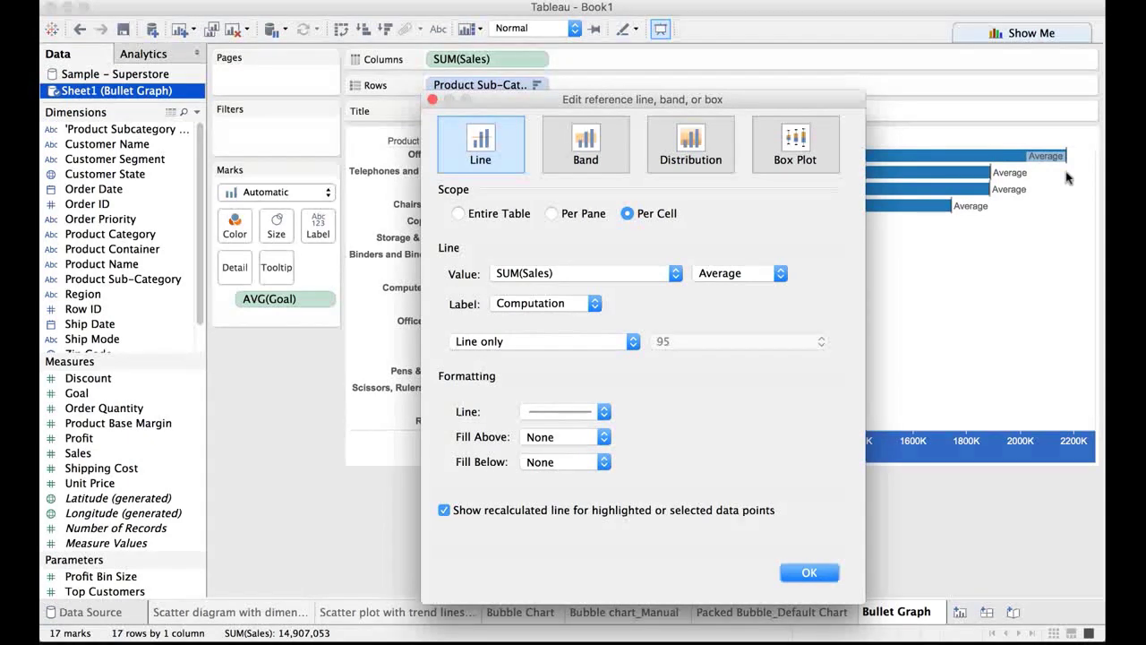
Step: Set the reference line value to AVG(Goal) and its label to None
click(676, 274)
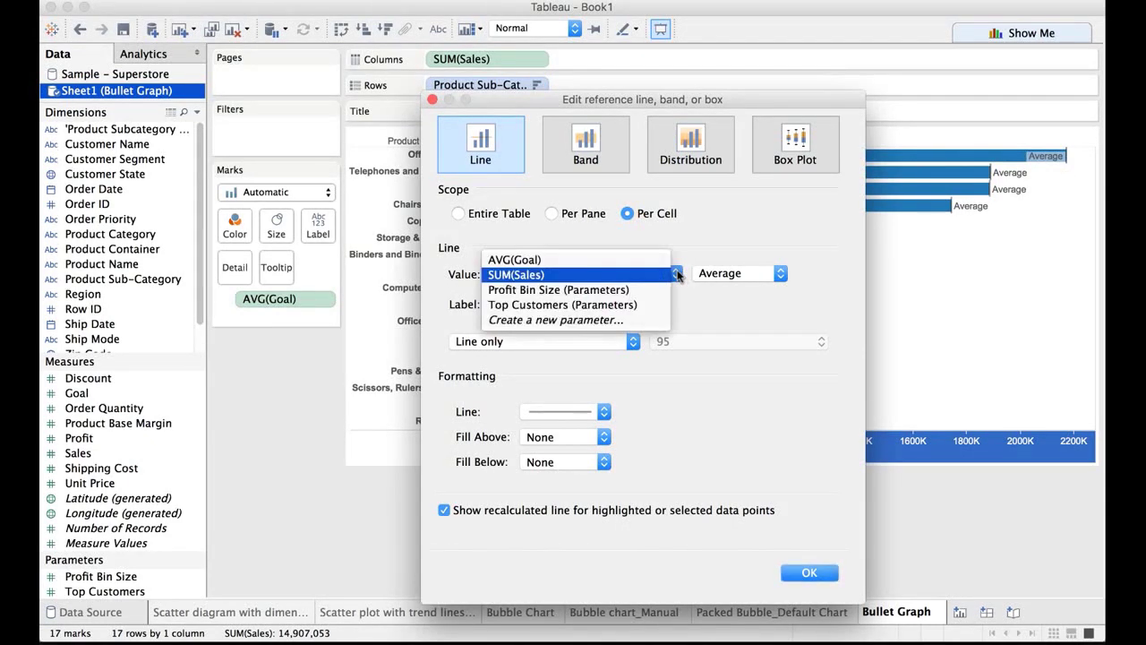
click(640, 261)
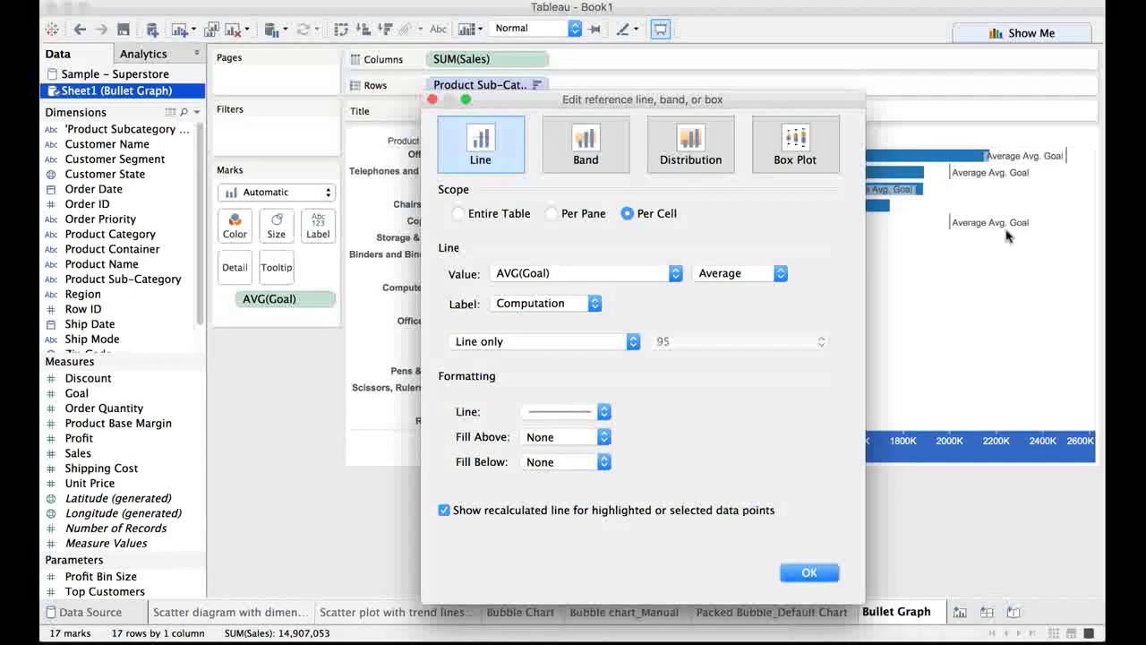
click(595, 304)
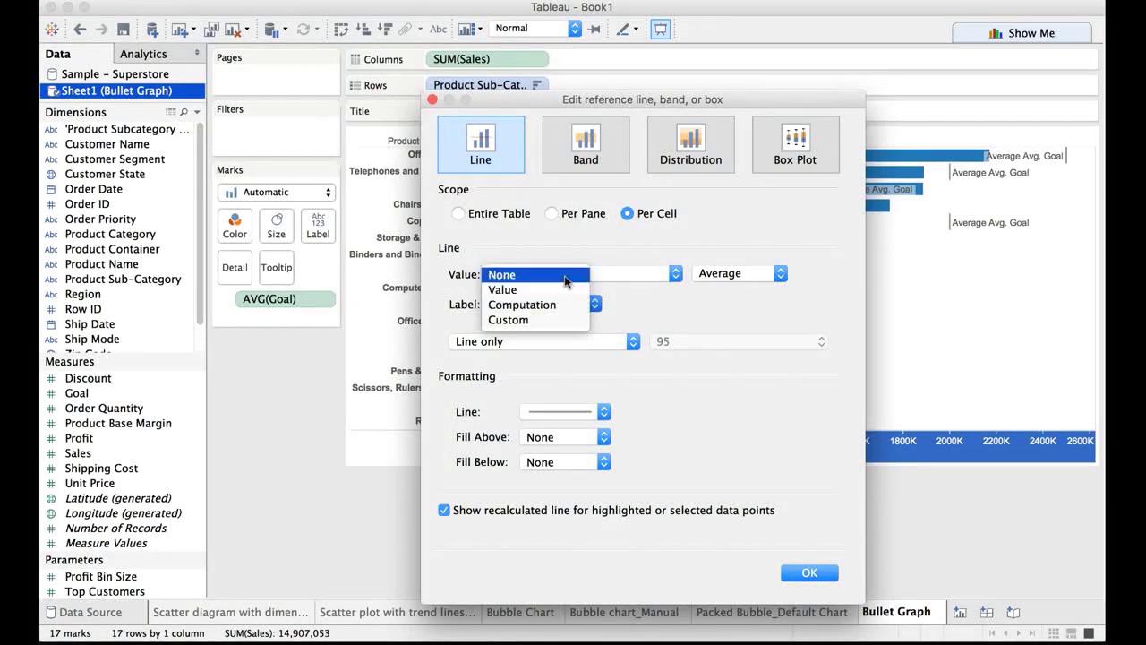
click(504, 274)
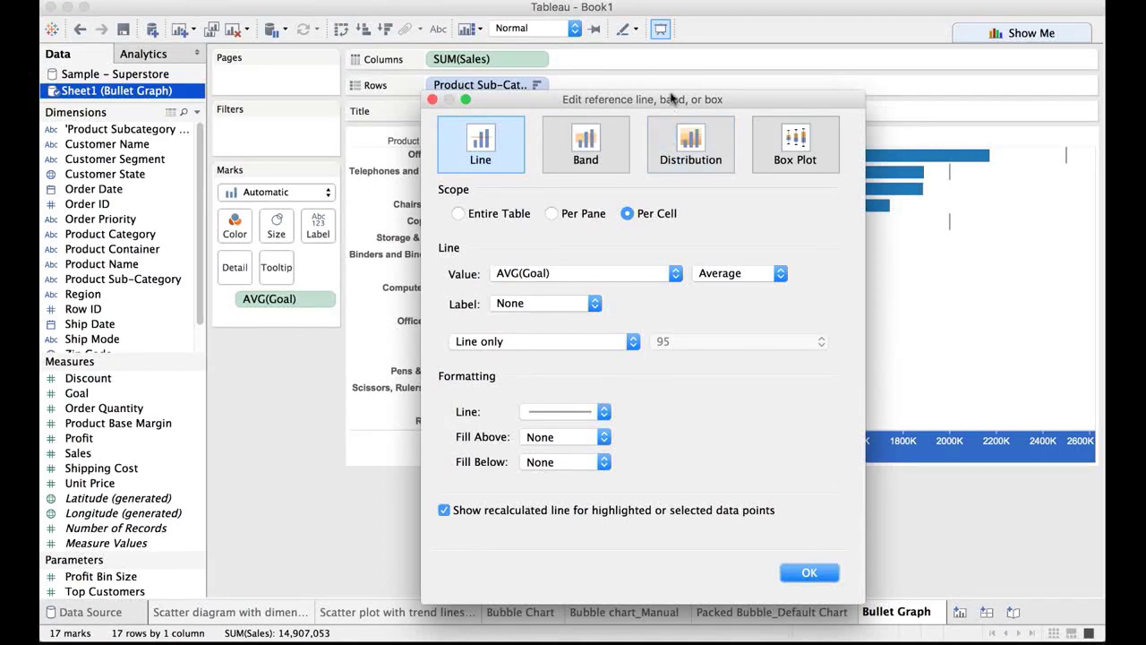
drag(674, 99, 564, 83)
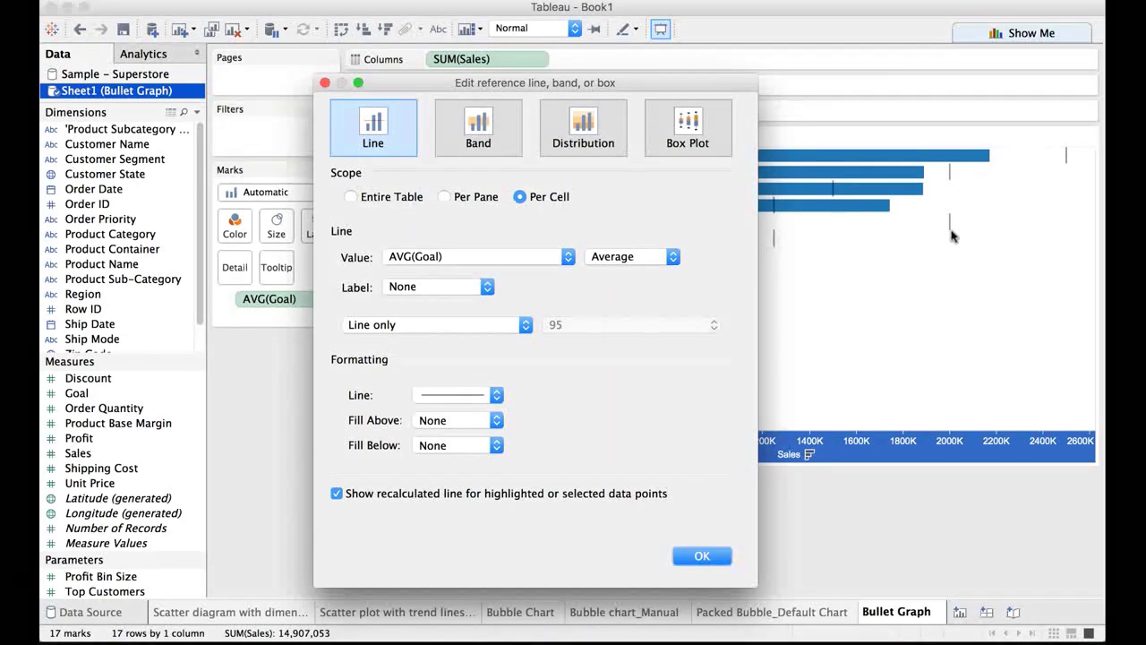
Step: Give the Goal reference lines the third, thicker line width and confirm
click(496, 396)
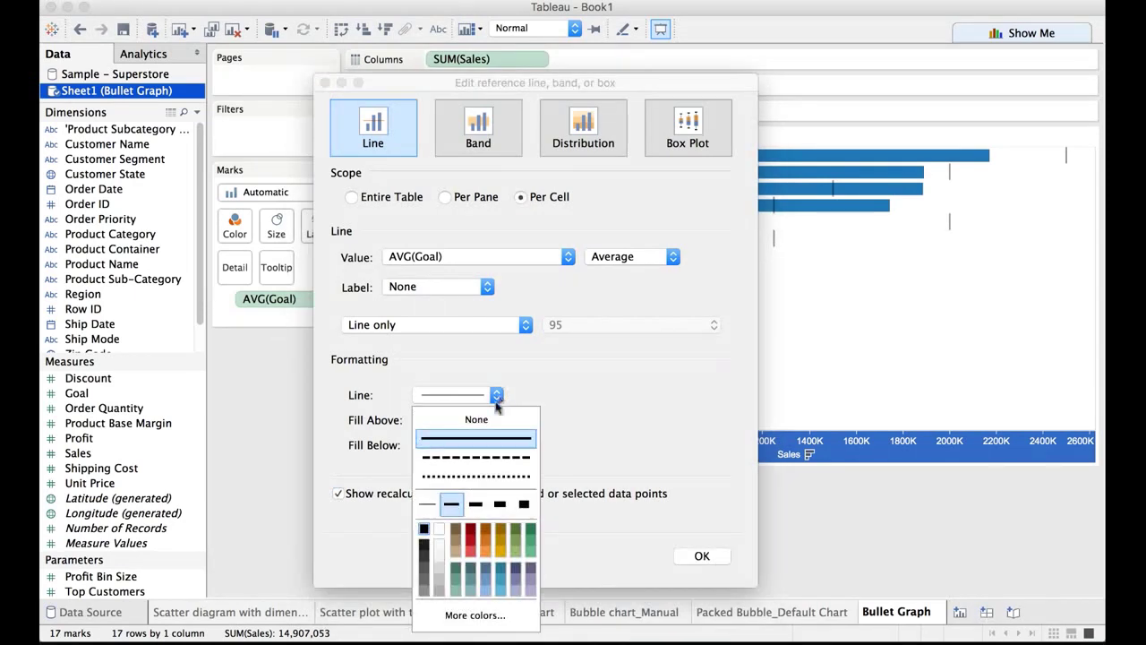
click(476, 504)
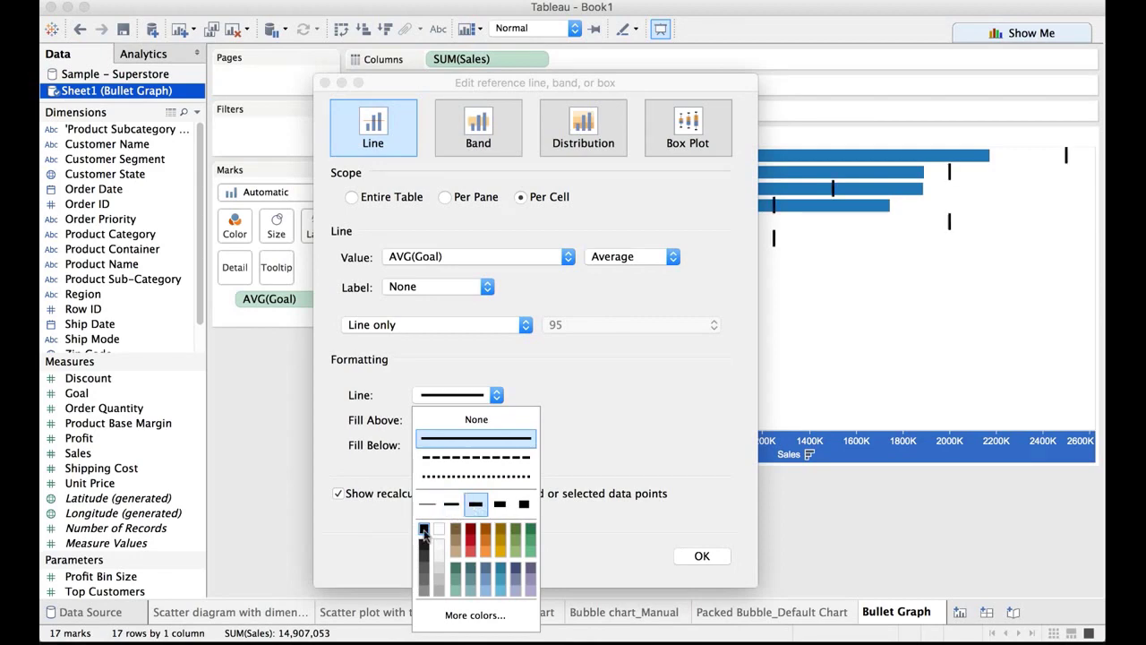
click(696, 557)
click(696, 557)
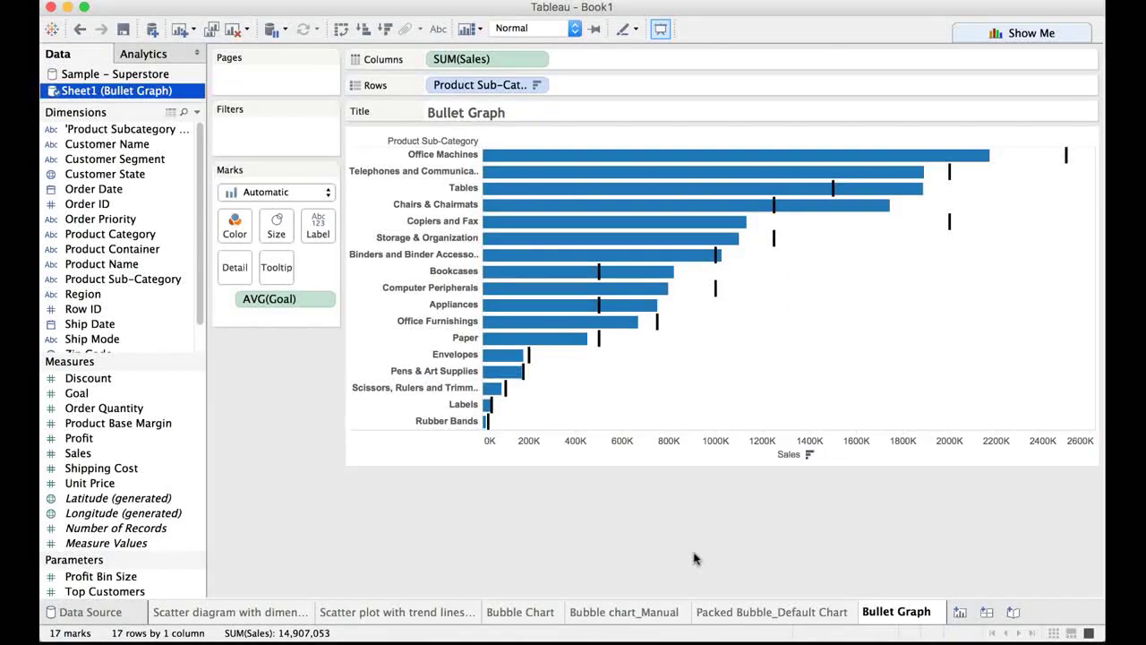
mouse_move(1069, 171)
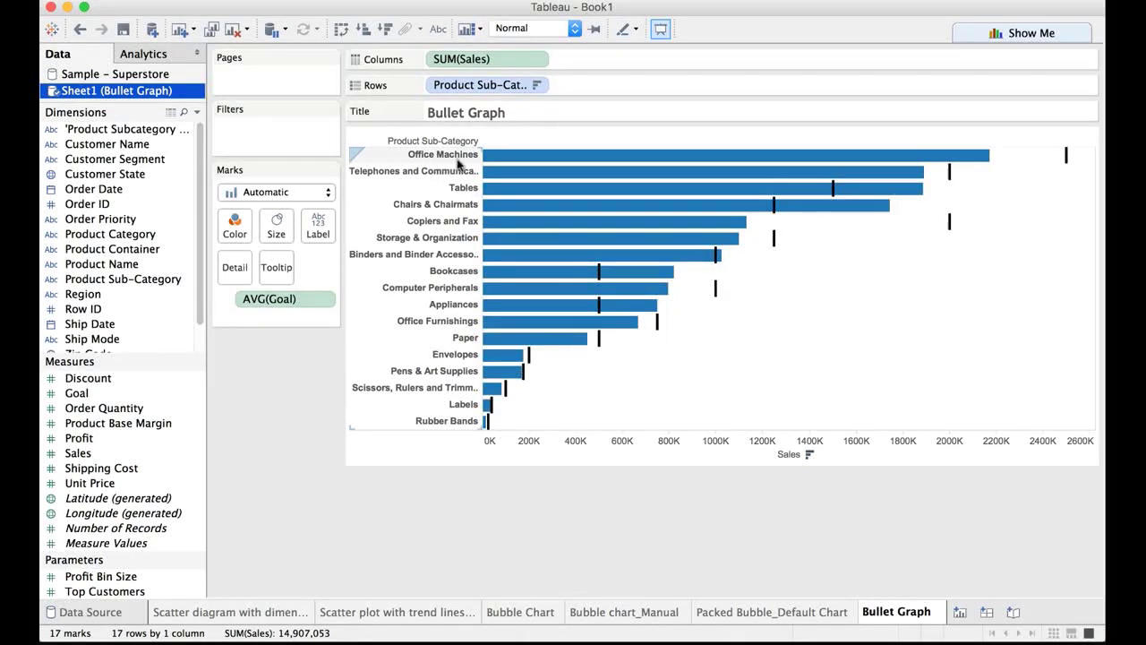
mouse_move(639, 169)
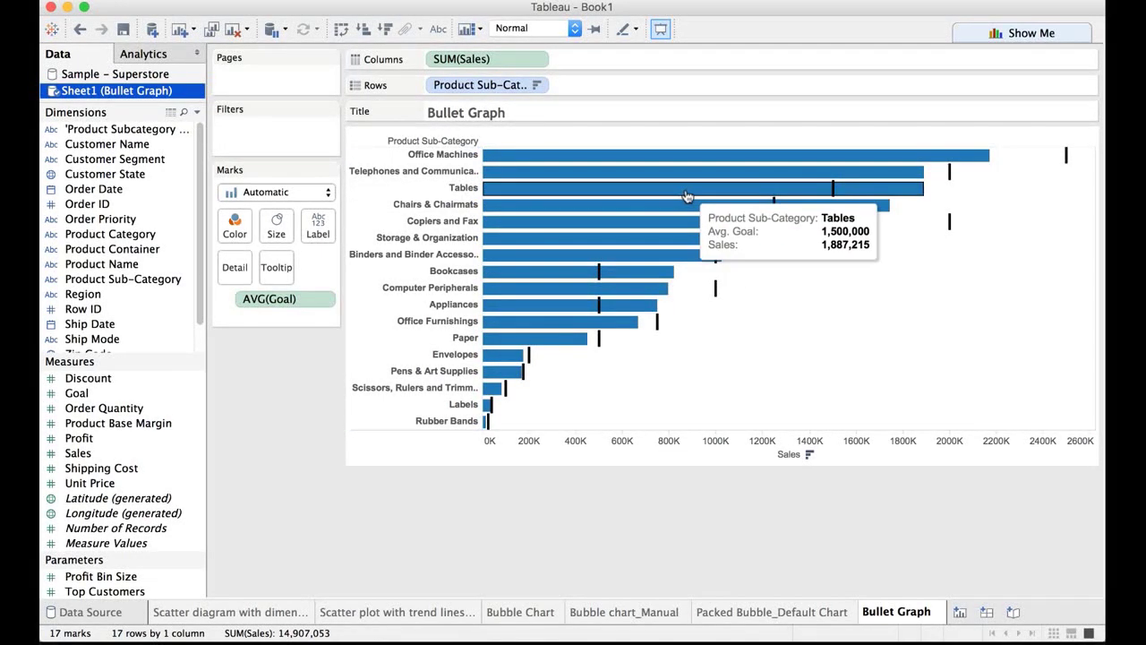
mouse_move(765, 207)
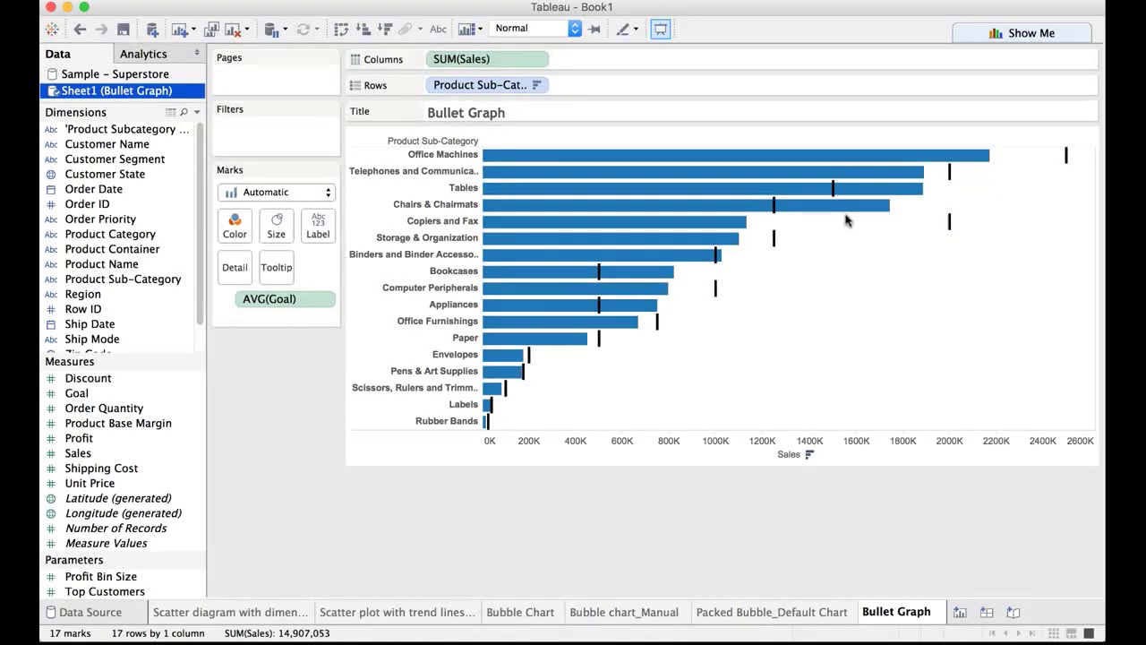
Step: Add a Distribution band at 60%,80% of Average on Sales, Per Cell scope, labels None
right_click(601, 455)
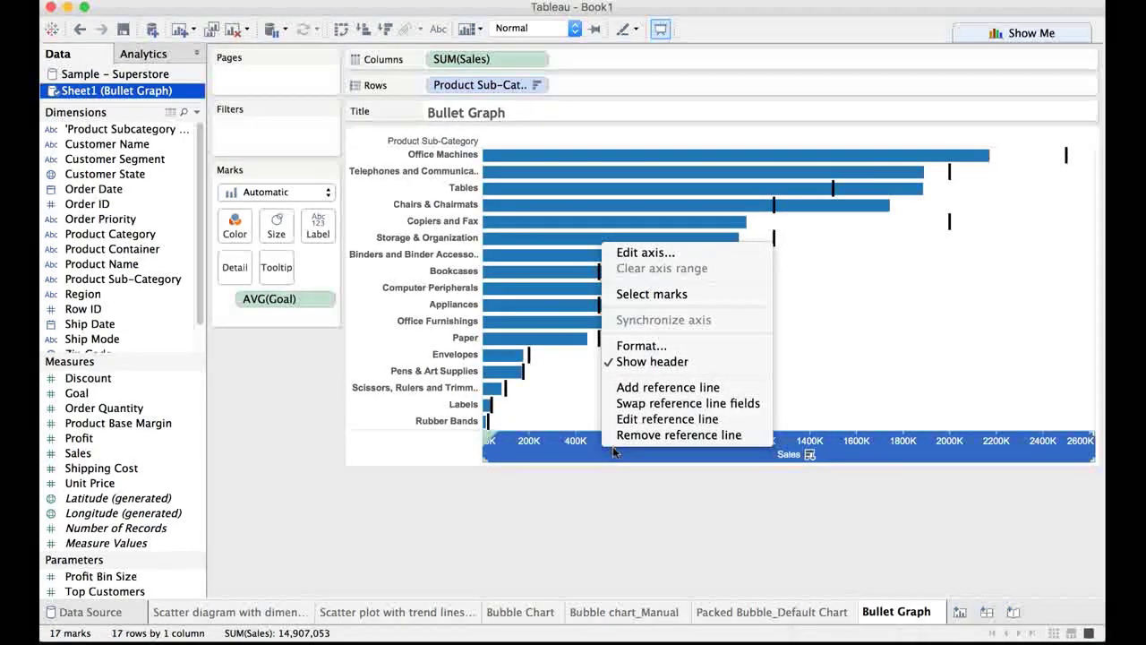
click(683, 389)
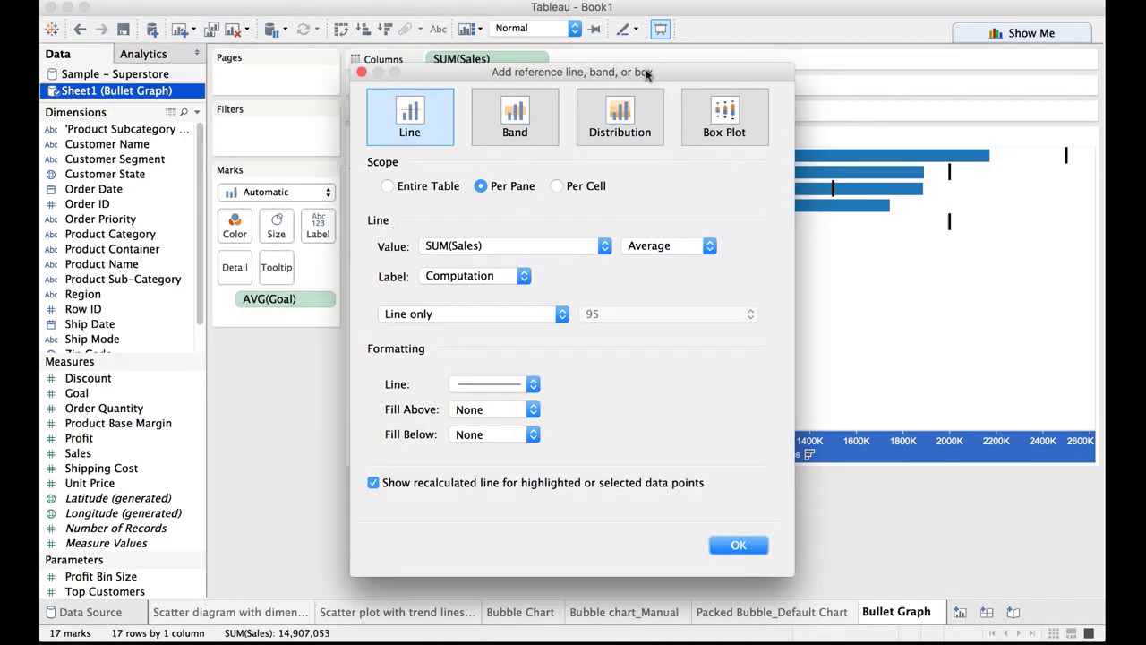
drag(646, 75, 430, 154)
click(404, 197)
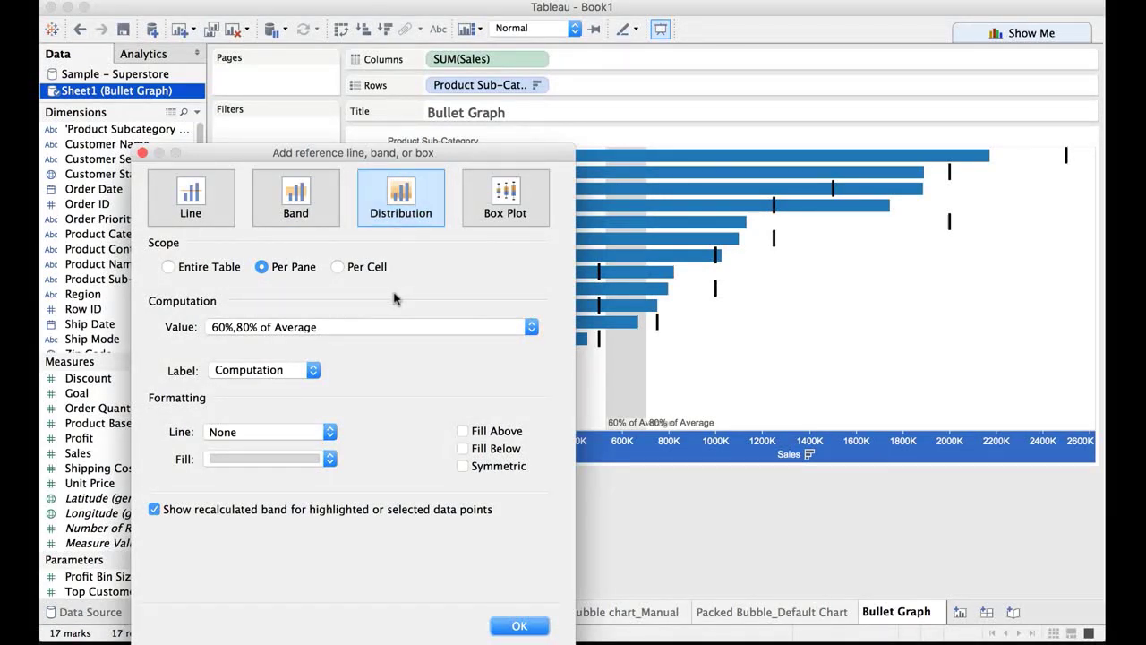
click(340, 268)
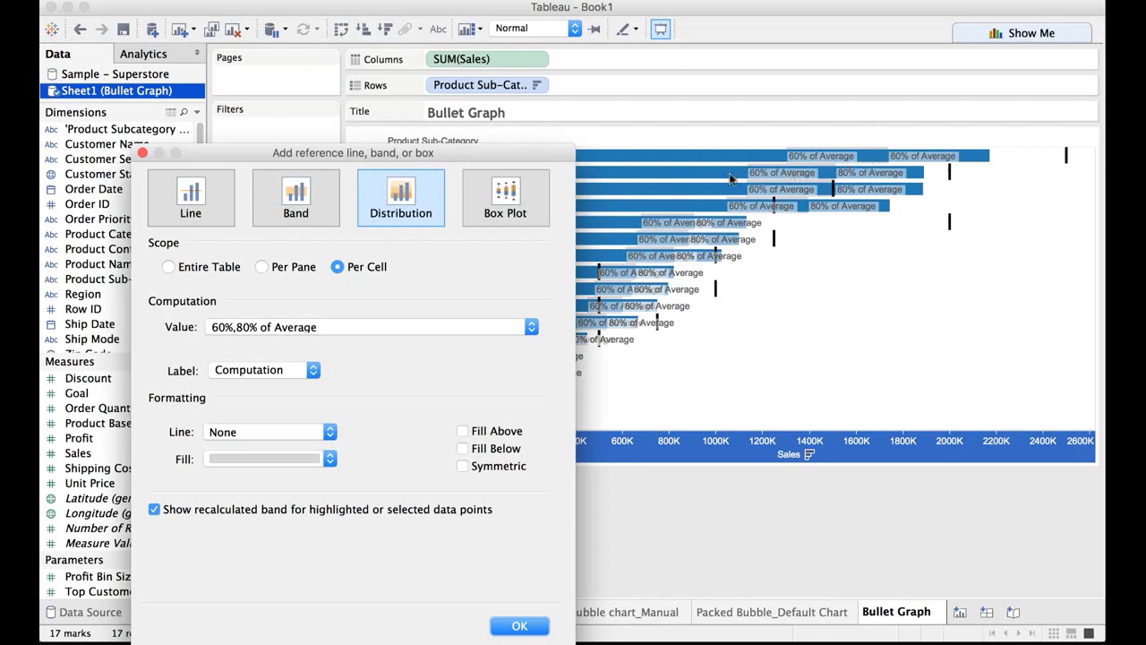
click(312, 372)
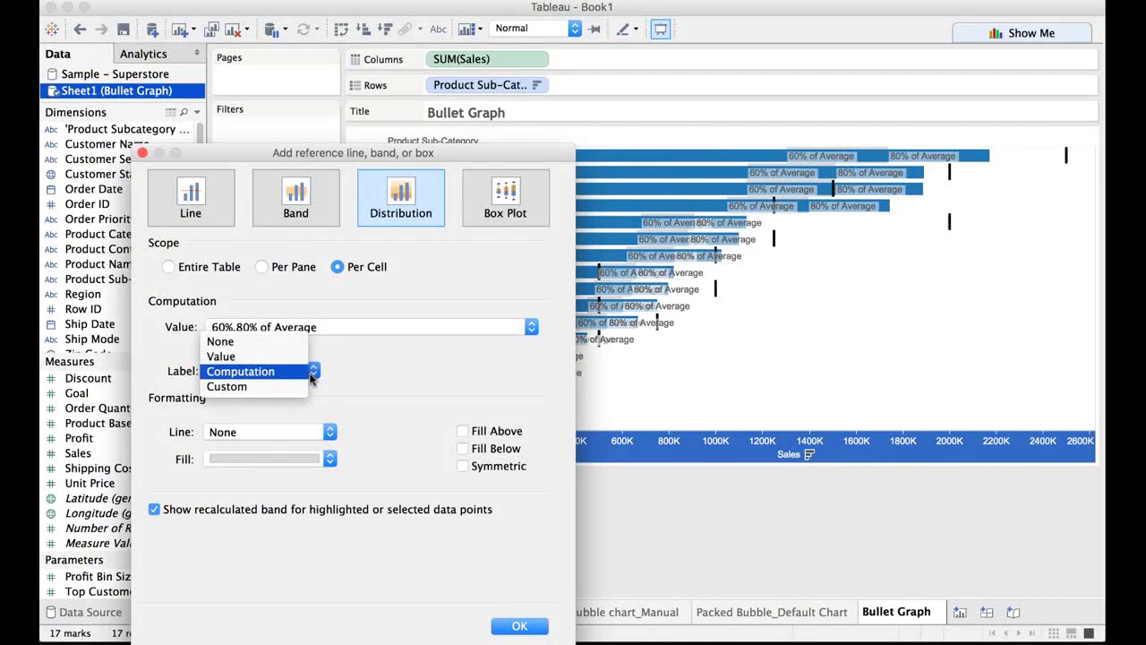
click(292, 341)
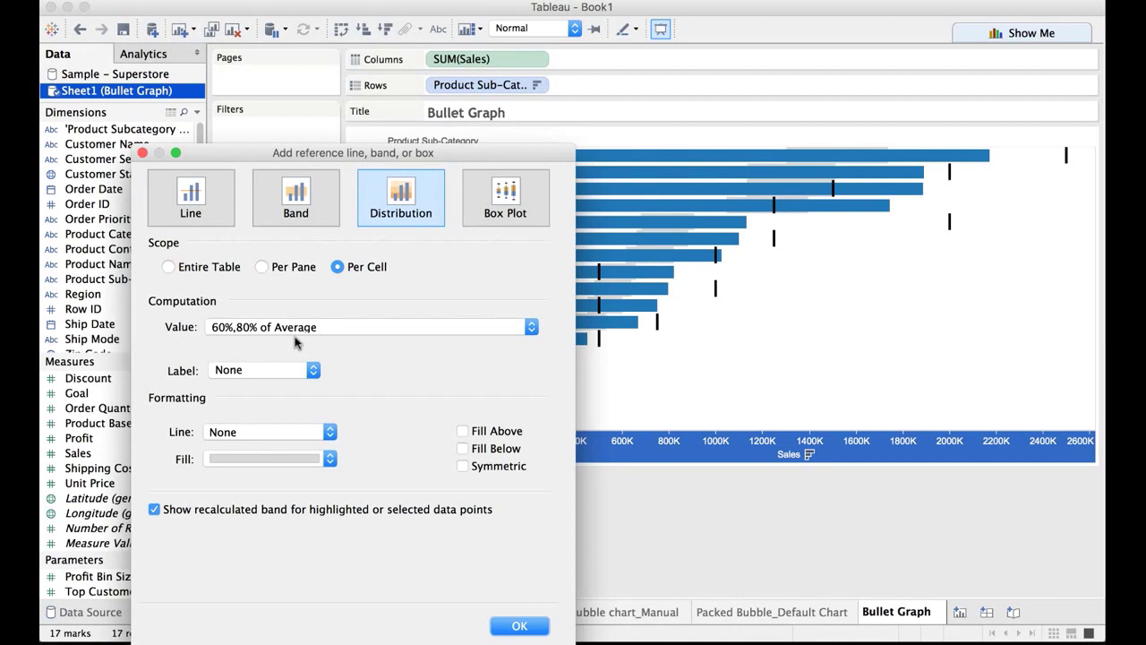
Step: Set the 60%/80% distribution band to shade only below each threshold
click(462, 431)
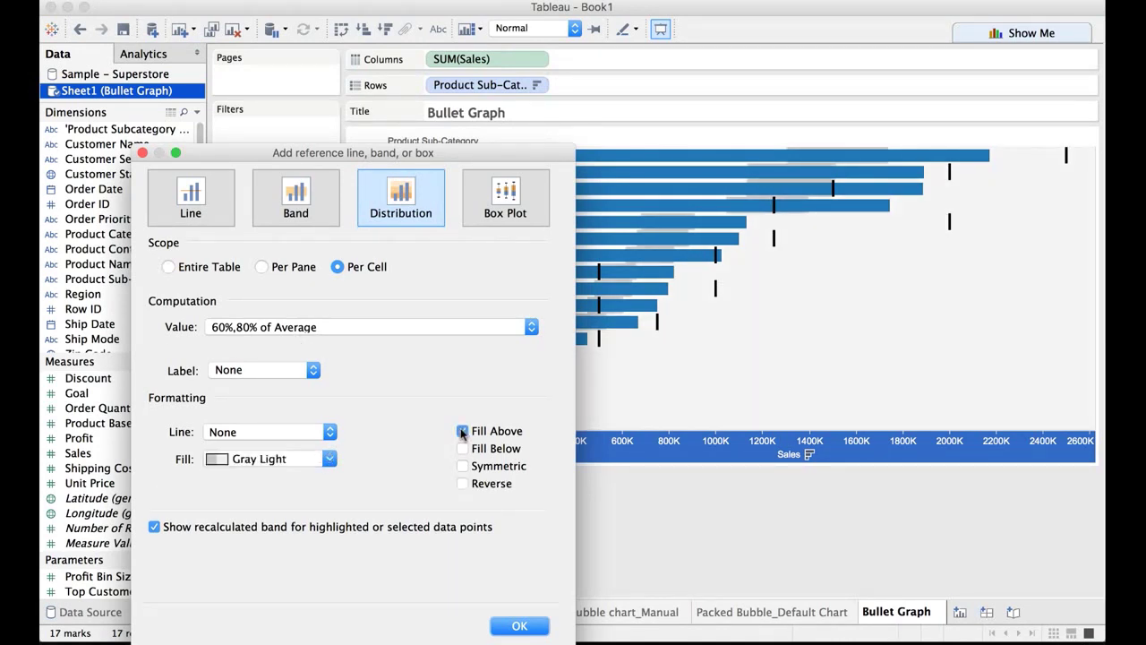
click(462, 448)
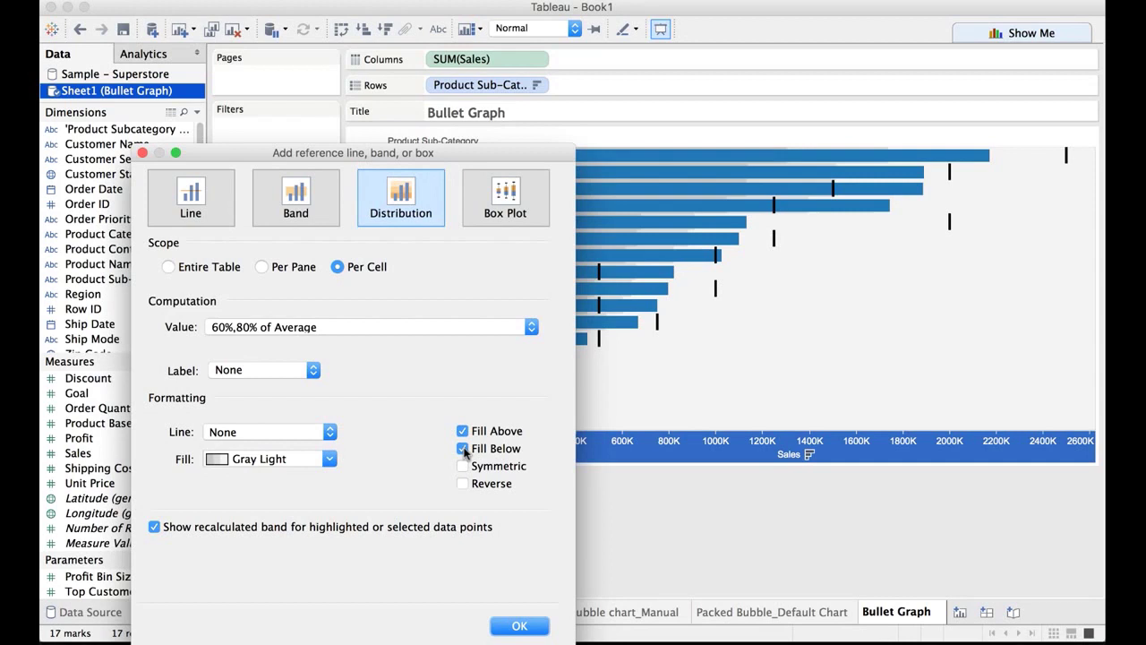
click(462, 449)
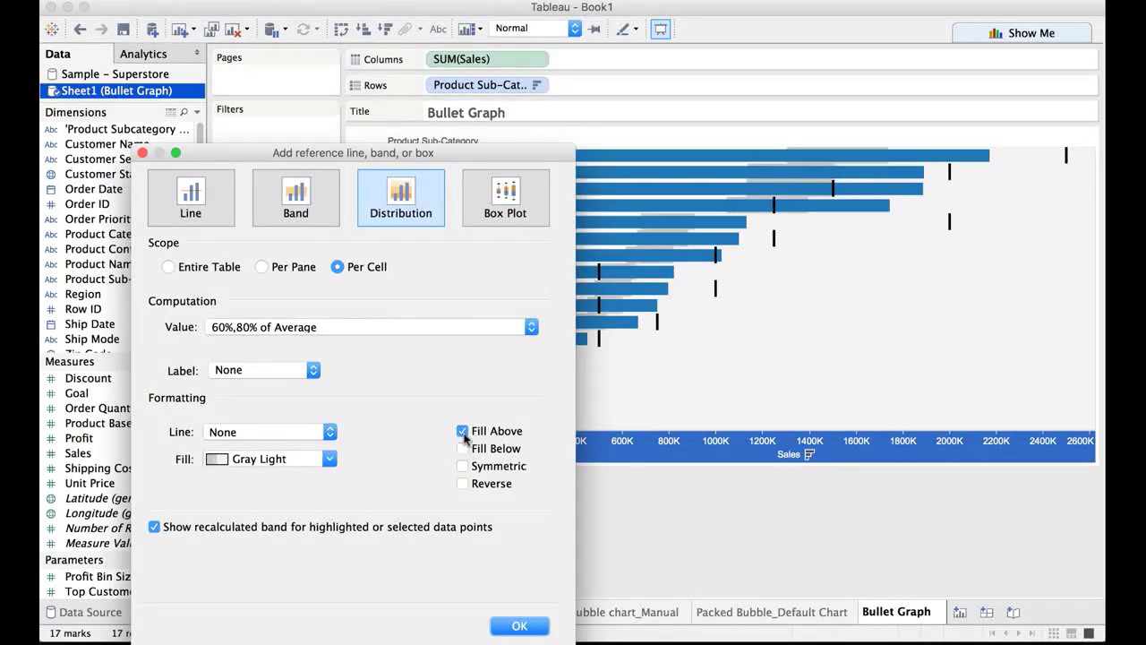
click(462, 430)
click(462, 448)
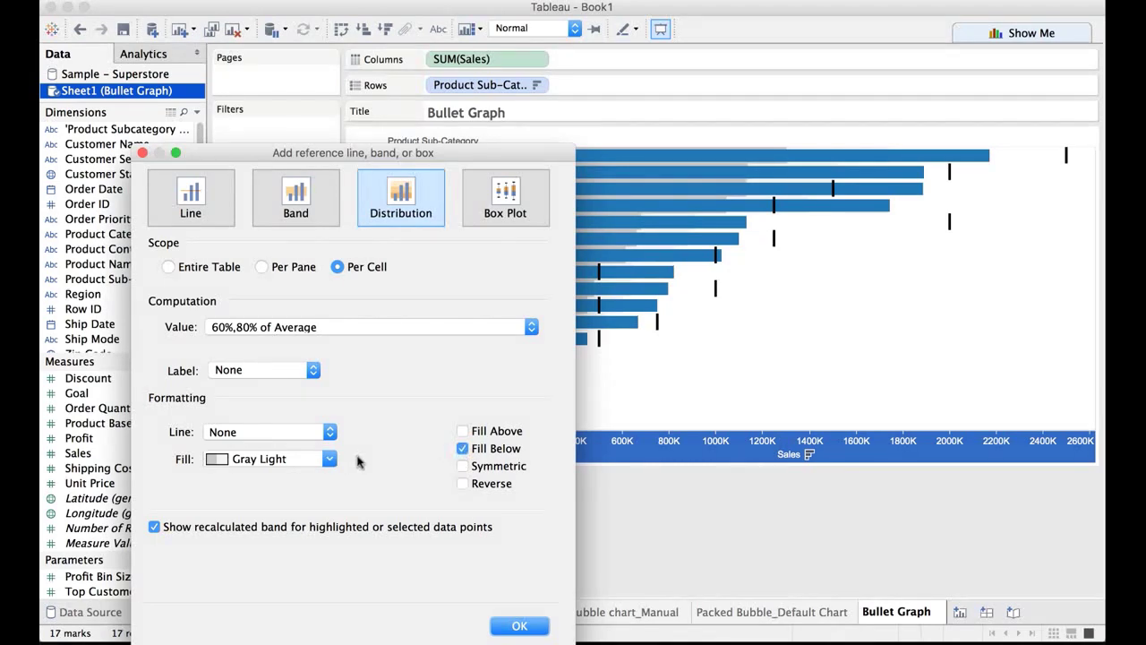
Step: Fill the bands with the Stoplight palette instead of Gray Dark and apply them
click(329, 459)
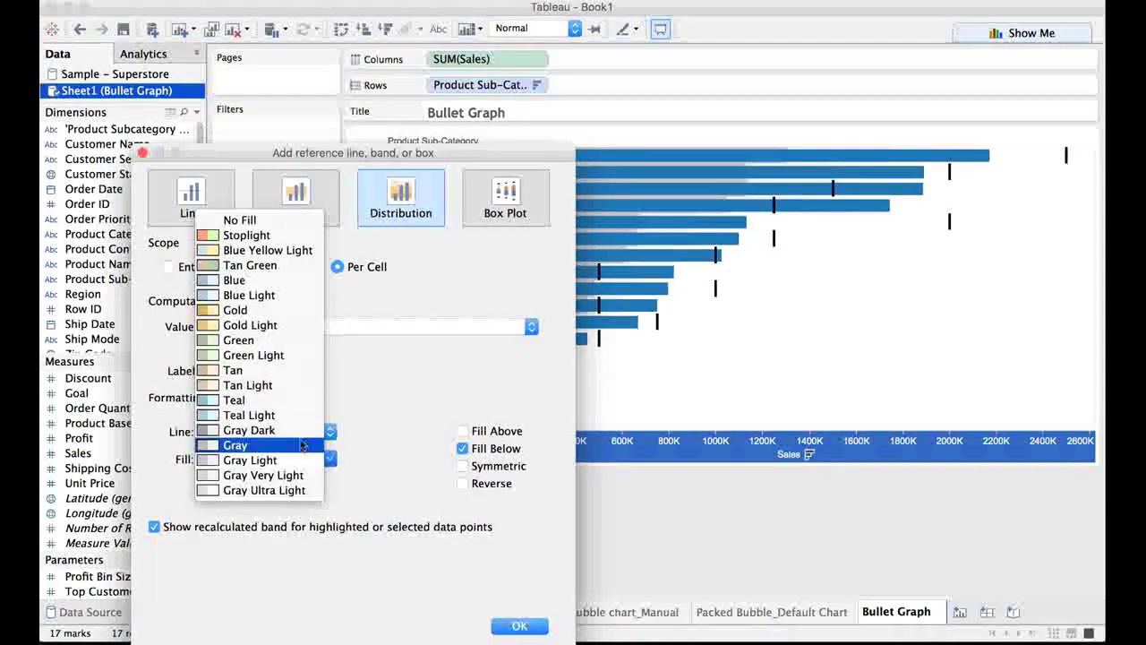
click(299, 431)
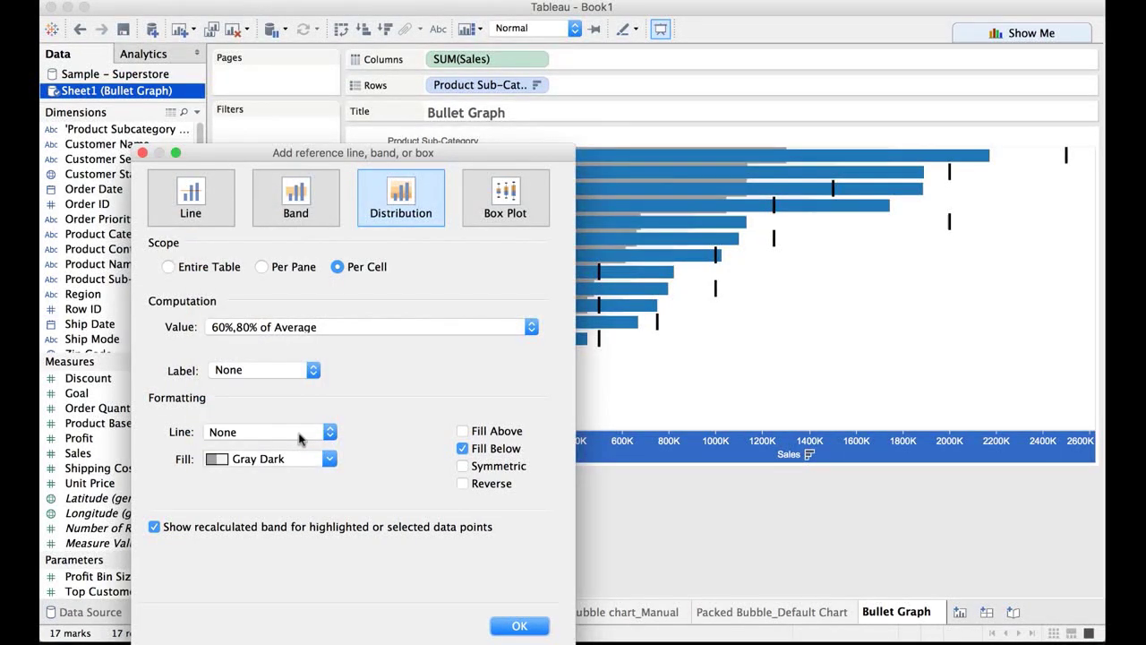
click(330, 460)
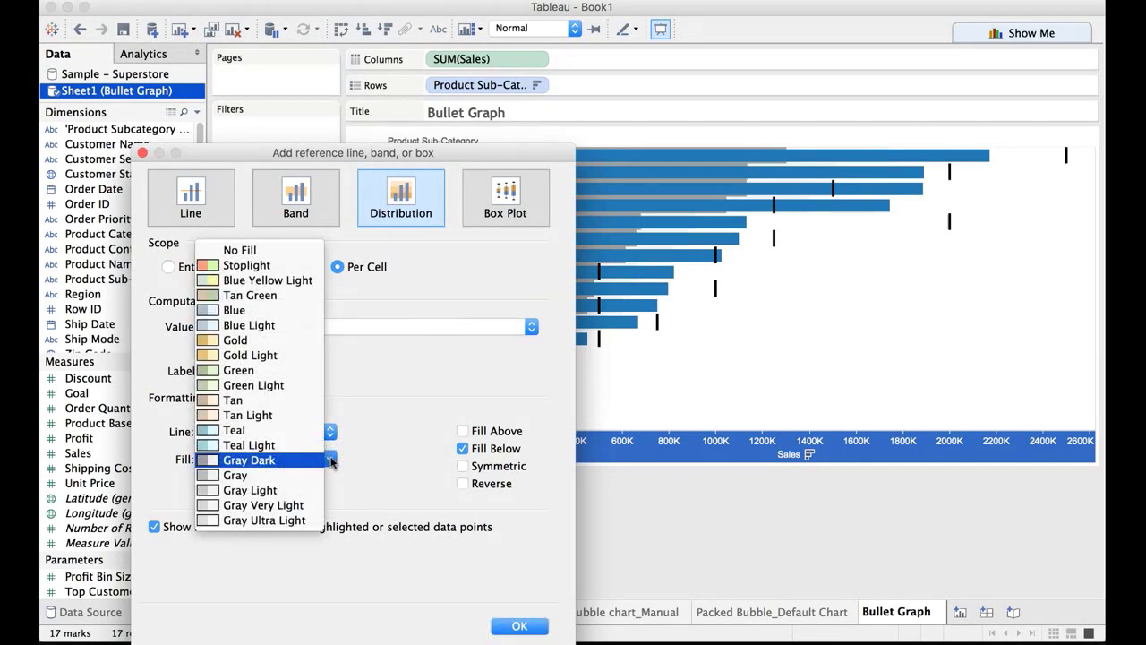
click(305, 266)
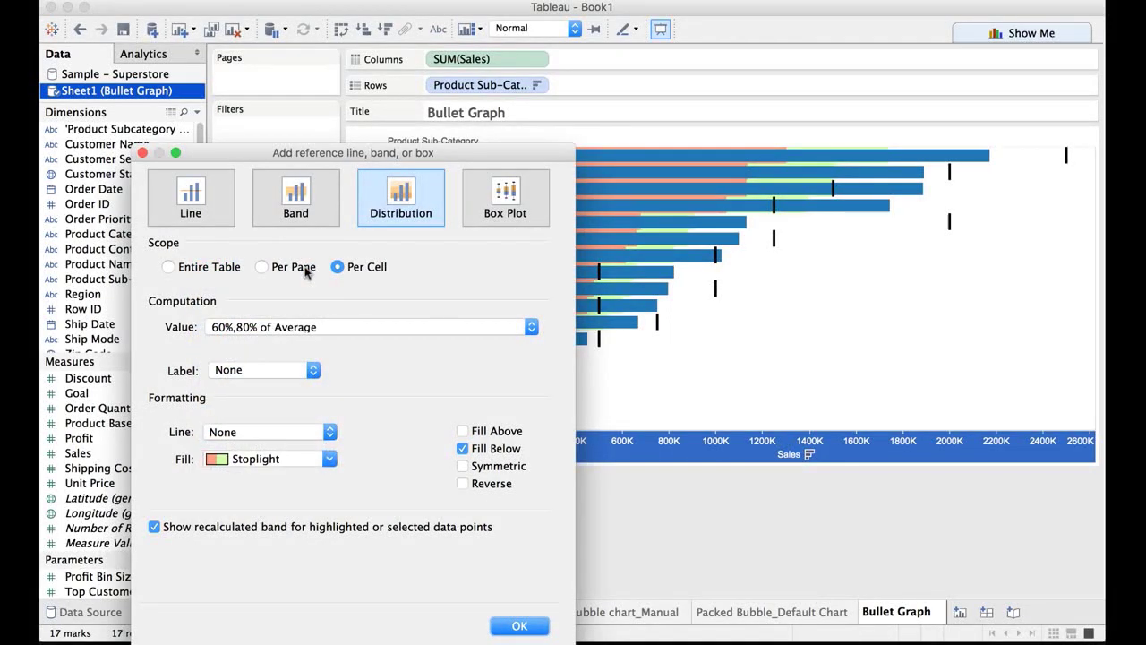
click(508, 626)
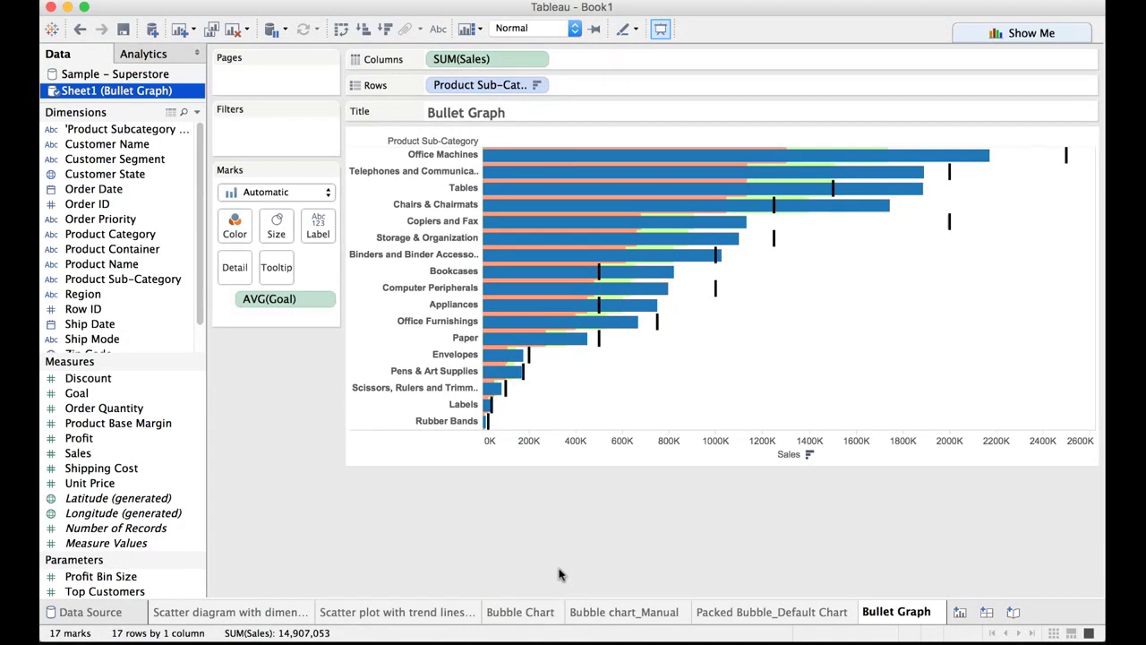
Step: Change the sheet's fit from Normal to Entire view
click(574, 28)
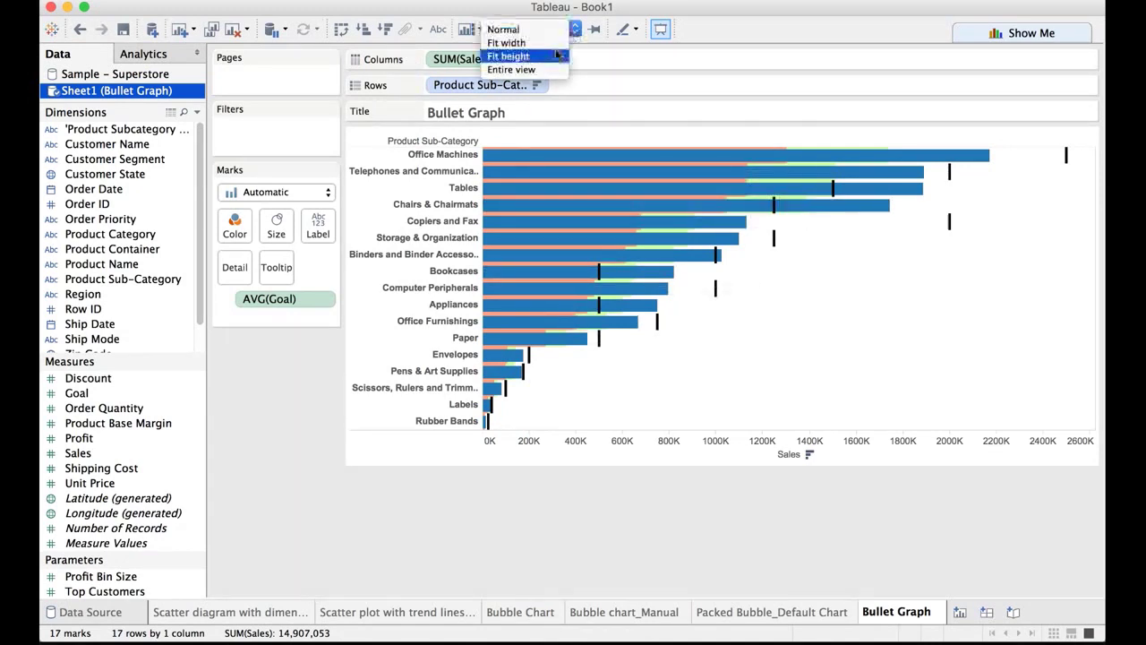
click(528, 69)
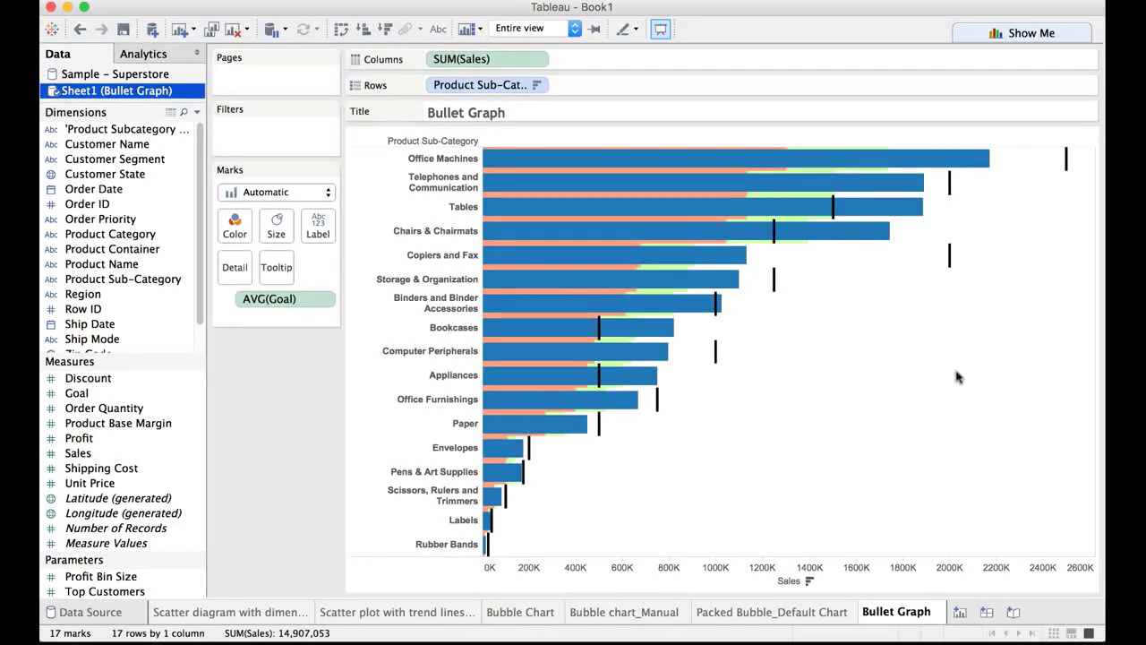
mouse_move(922, 163)
mouse_move(1065, 158)
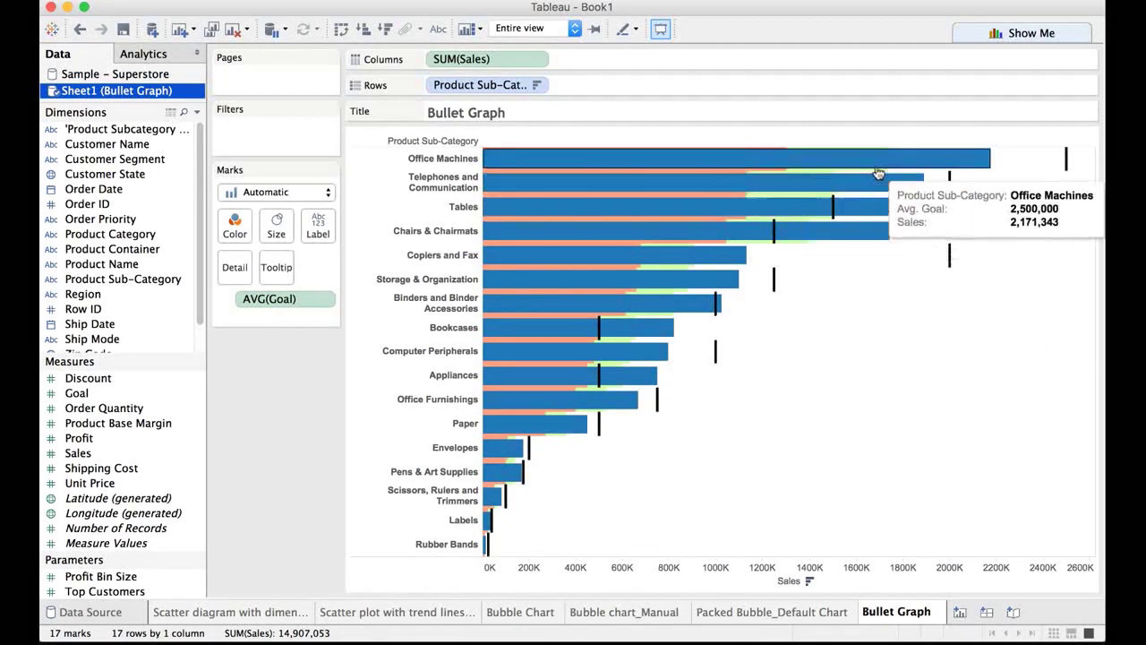
mouse_move(877, 174)
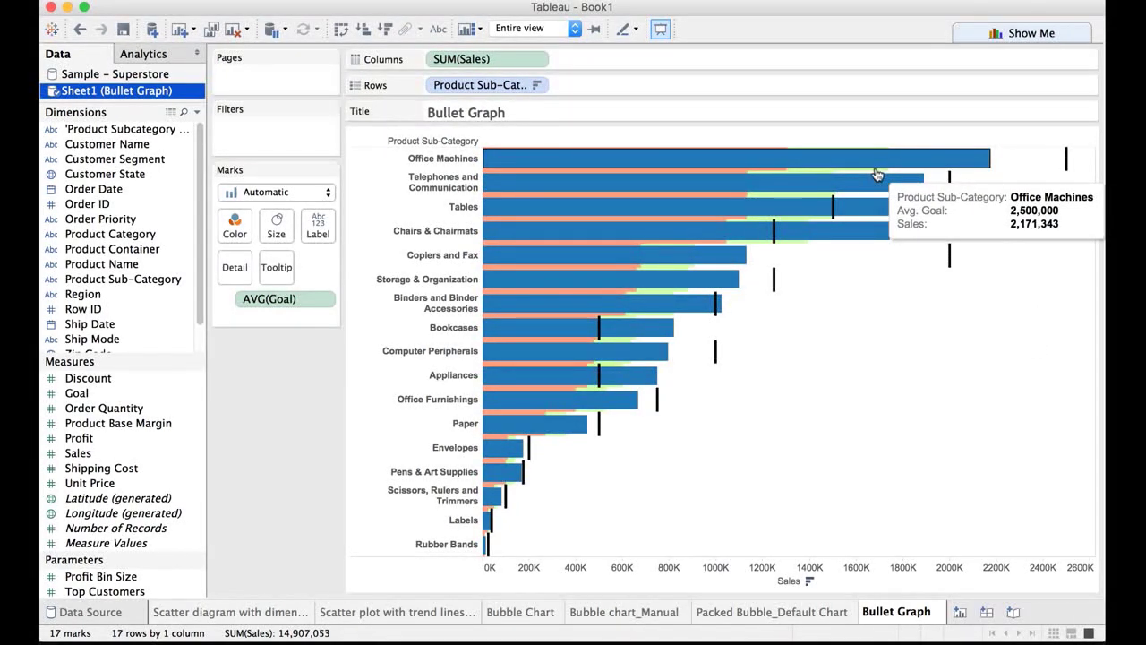